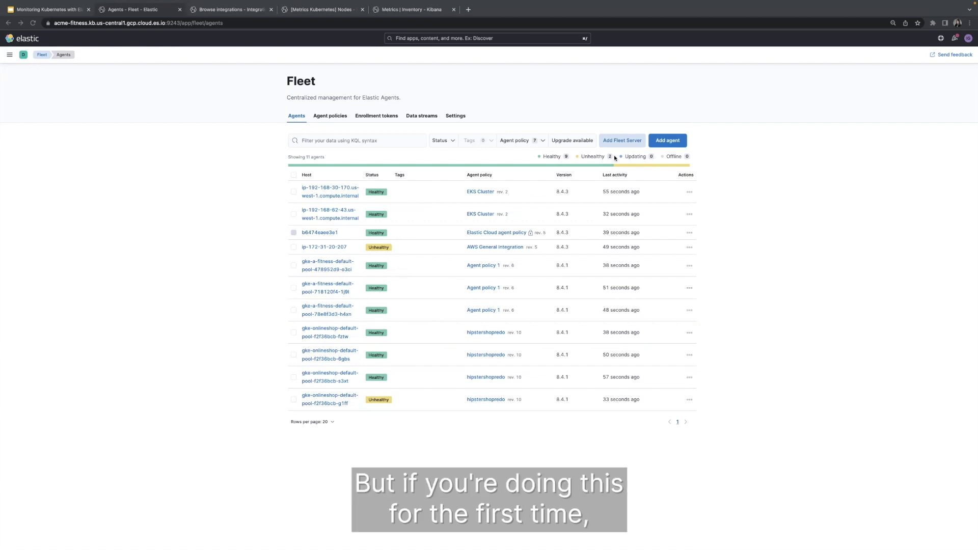
{"action": "left_click", "coordinate": [664, 143]}
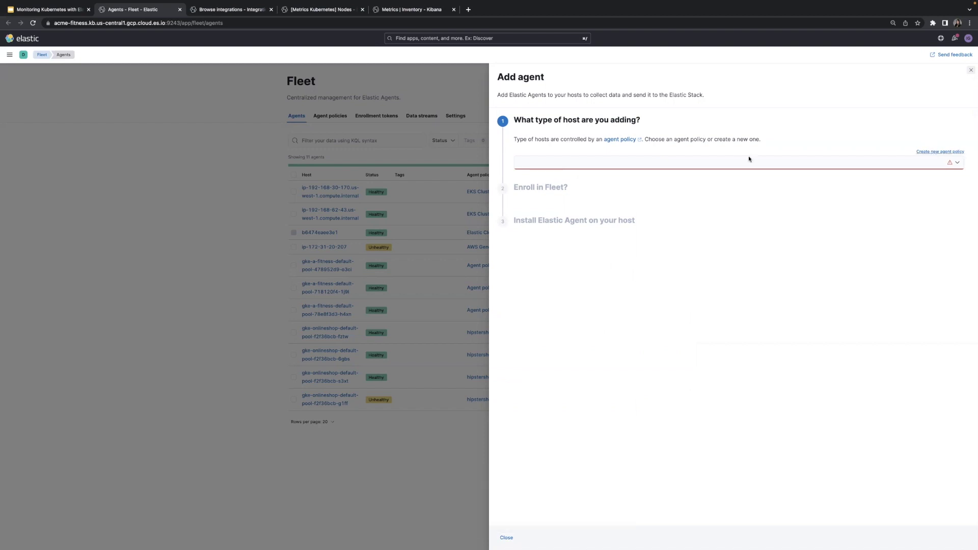
{"action": "left_click", "coordinate": [622, 162]}
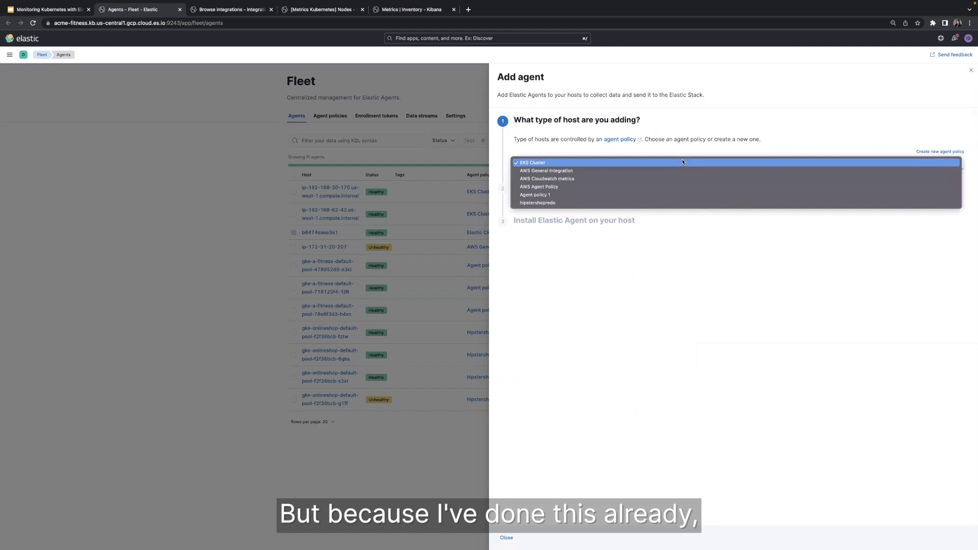
{"action": "left_click", "coordinate": [614, 195]}
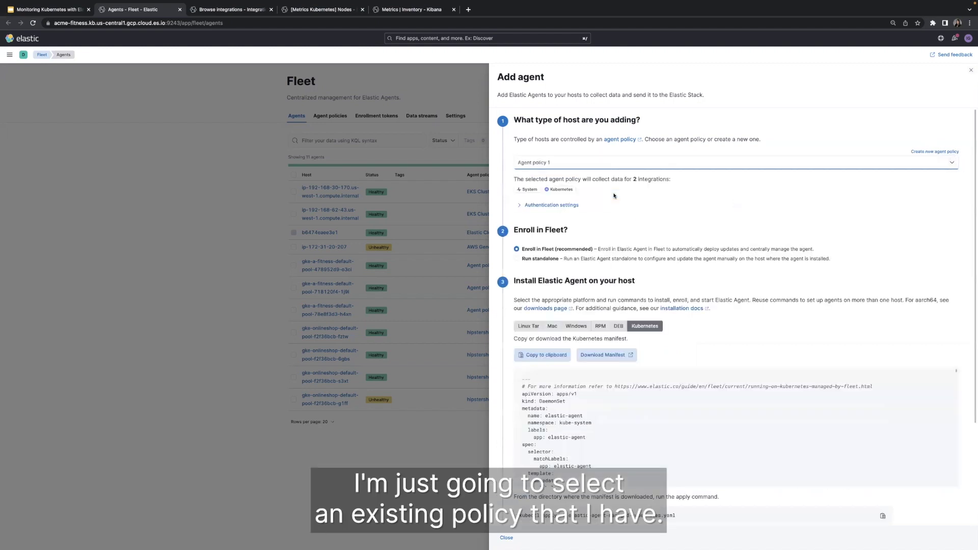
{"action": "scroll", "coordinate": [614, 195], "scroll_direction": "down", "scroll_amount": 1}
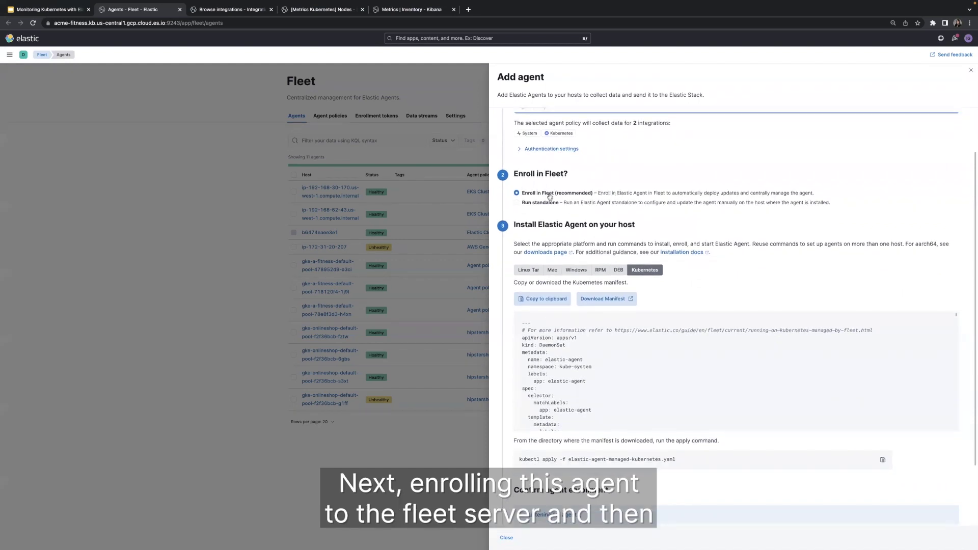
{"action": "scroll", "coordinate": [554, 195], "scroll_direction": "down", "scroll_amount": 2}
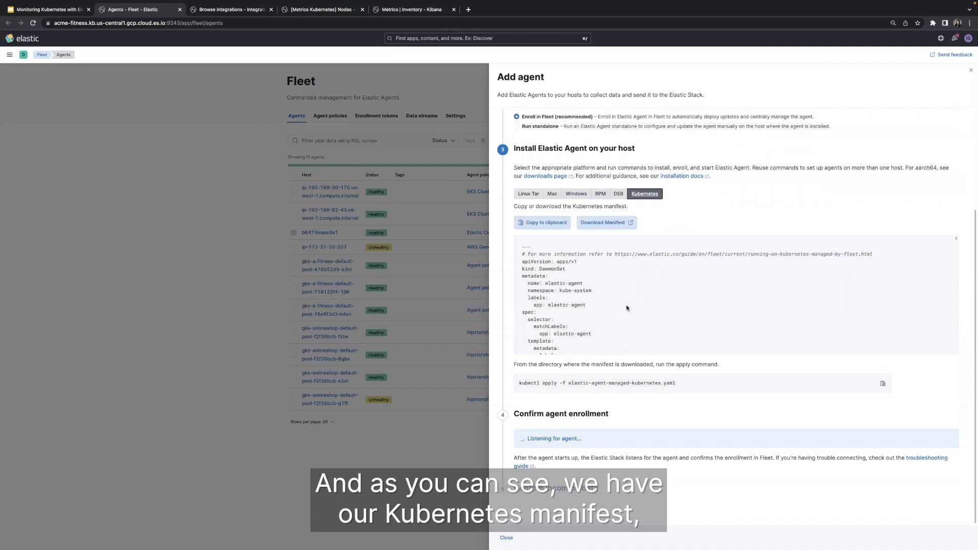
{"action": "scroll", "coordinate": [629, 307], "scroll_direction": "down", "scroll_amount": 1}
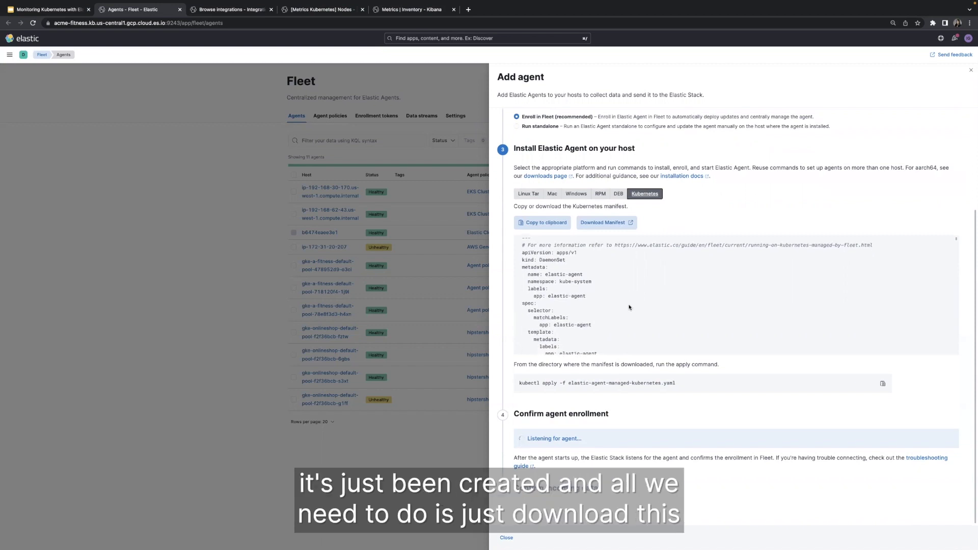
{"action": "scroll", "coordinate": [629, 307], "scroll_direction": "down", "scroll_amount": 3}
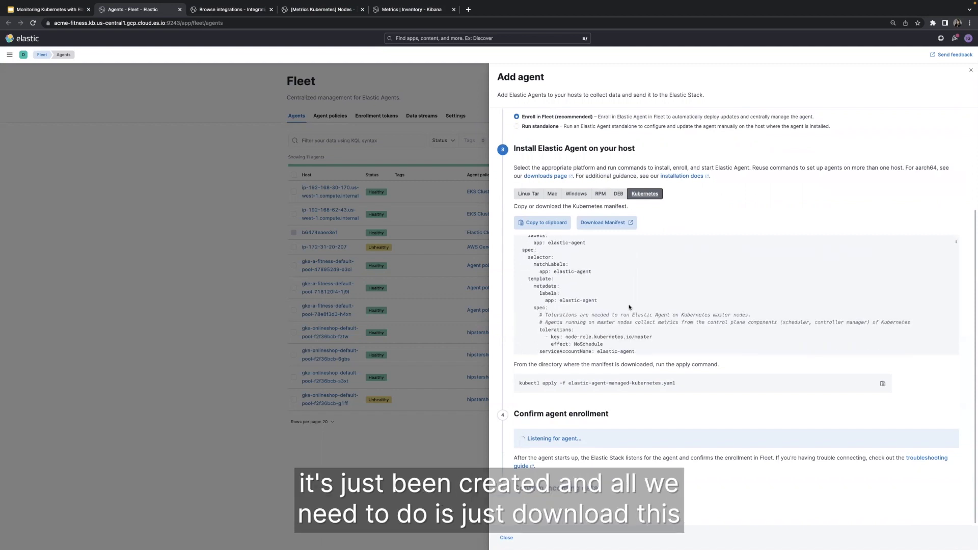
{"action": "scroll", "coordinate": [629, 307], "scroll_direction": "down", "scroll_amount": 1}
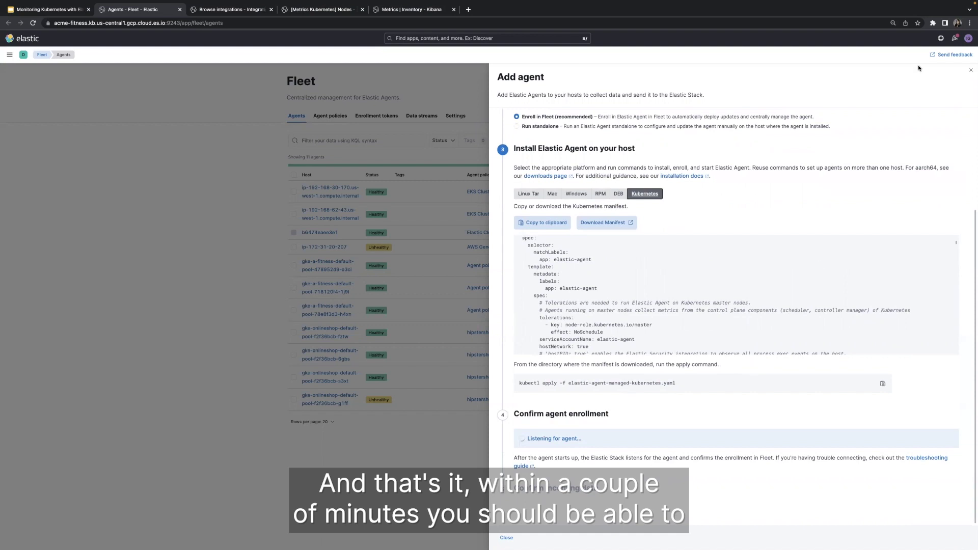
- Dismiss the add-agent panel, search the integrations catalogue for 'kuberne' and open the Kubernetes integration
{"action": "left_click", "coordinate": [971, 70]}
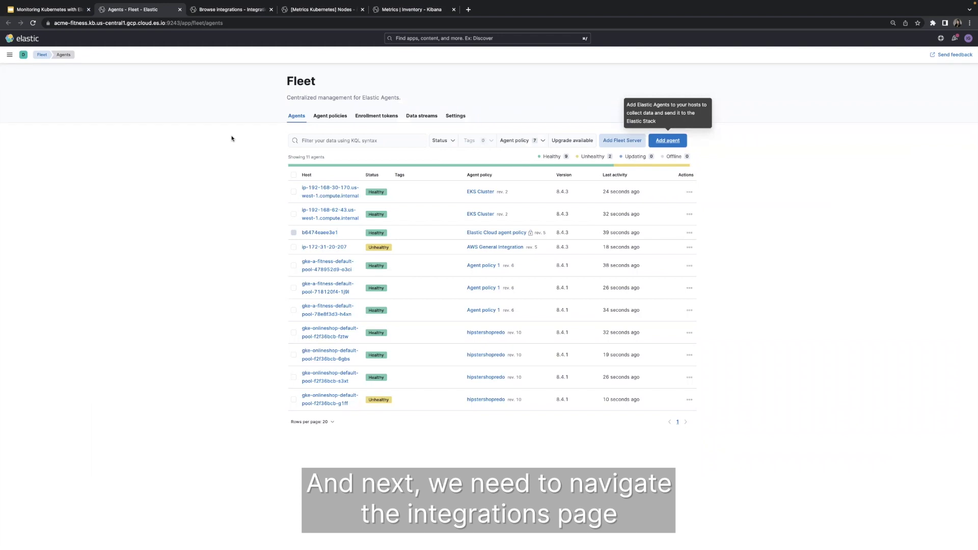
{"action": "left_click", "coordinate": [228, 11]}
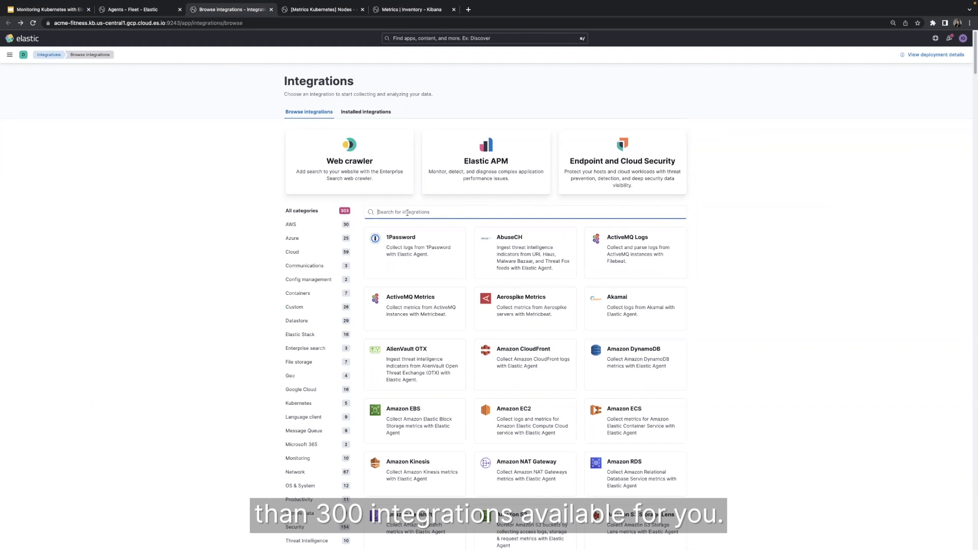
{"action": "type", "text": "ku"}
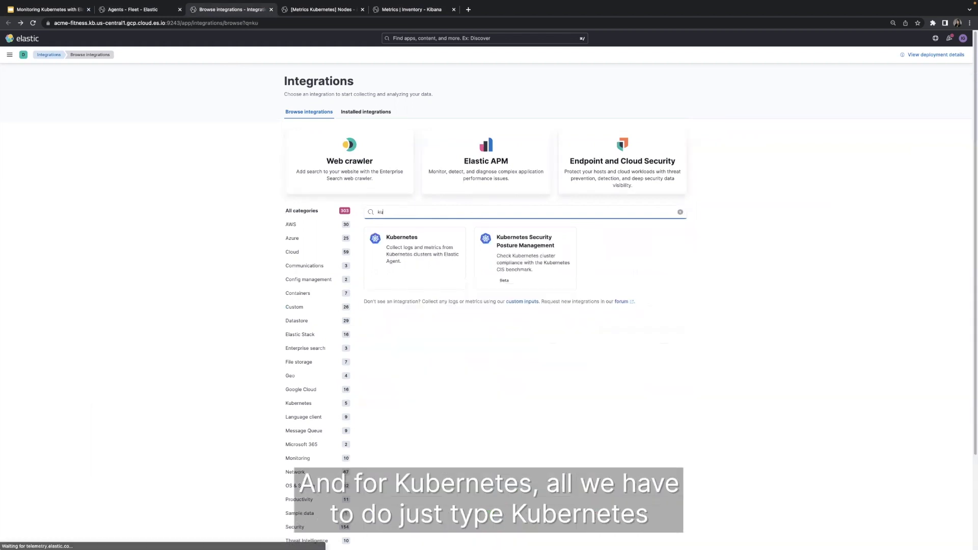
{"action": "type", "text": "berne"}
{"action": "left_click", "coordinate": [399, 246]}
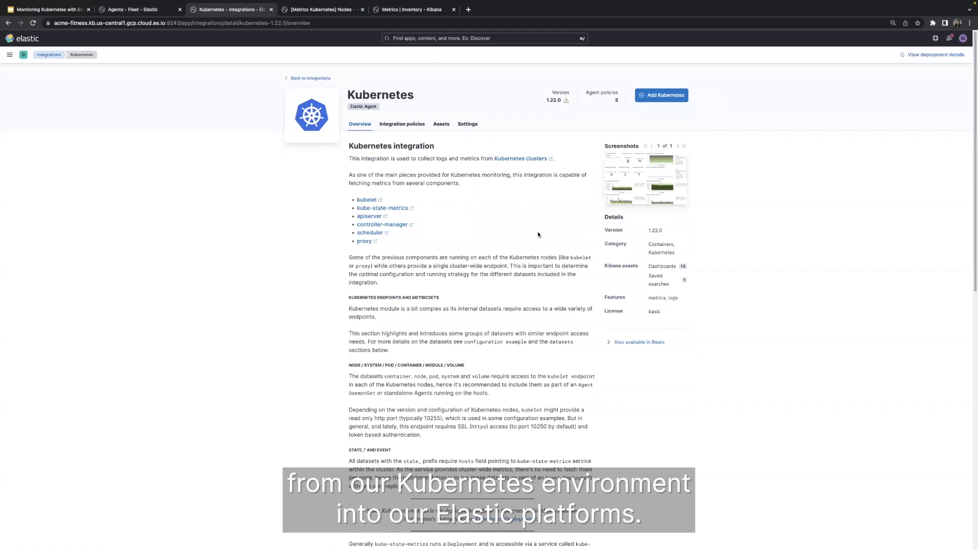
- Scan the integration's 15 dashboard assets and open [Metrics Kubernetes] Overview for the onlineshop cluster
{"action": "left_click", "coordinate": [441, 125]}
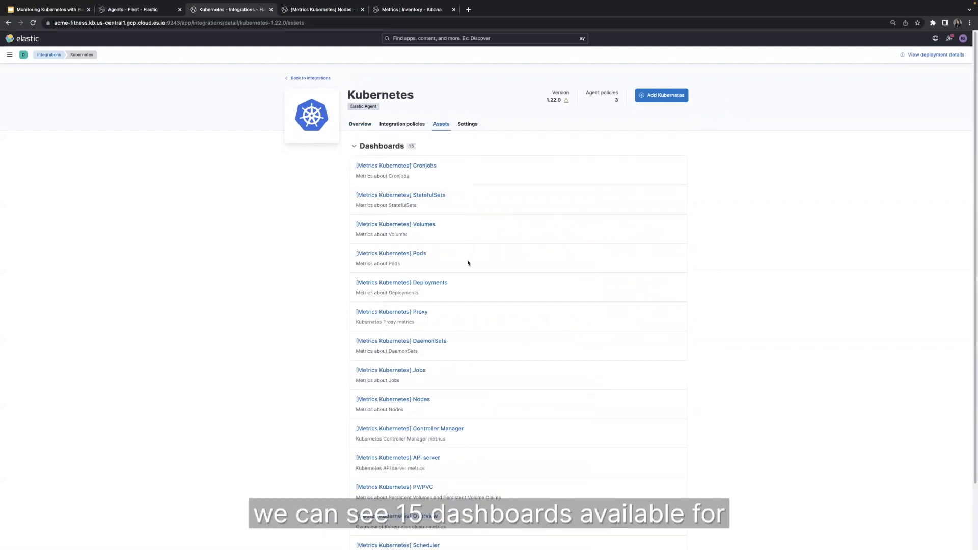
{"action": "scroll", "coordinate": [482, 293], "scroll_direction": "down", "scroll_amount": 3}
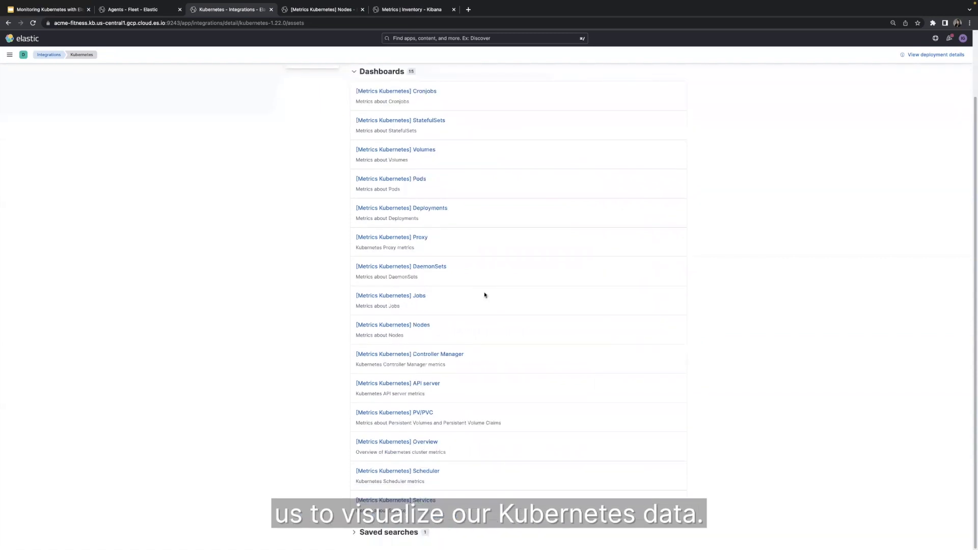
{"action": "scroll", "coordinate": [483, 294], "scroll_direction": "up", "scroll_amount": 3}
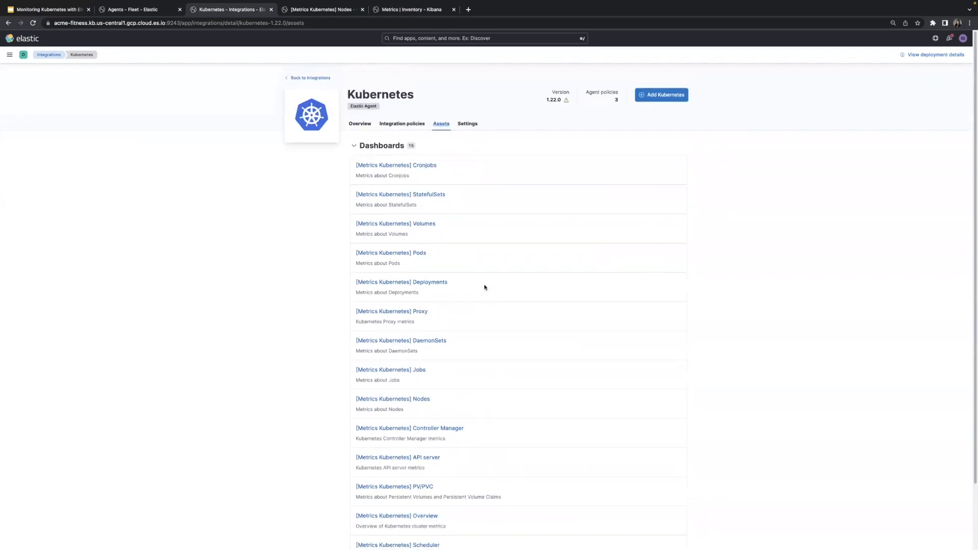
{"action": "scroll", "coordinate": [485, 287], "scroll_direction": "down", "scroll_amount": 1}
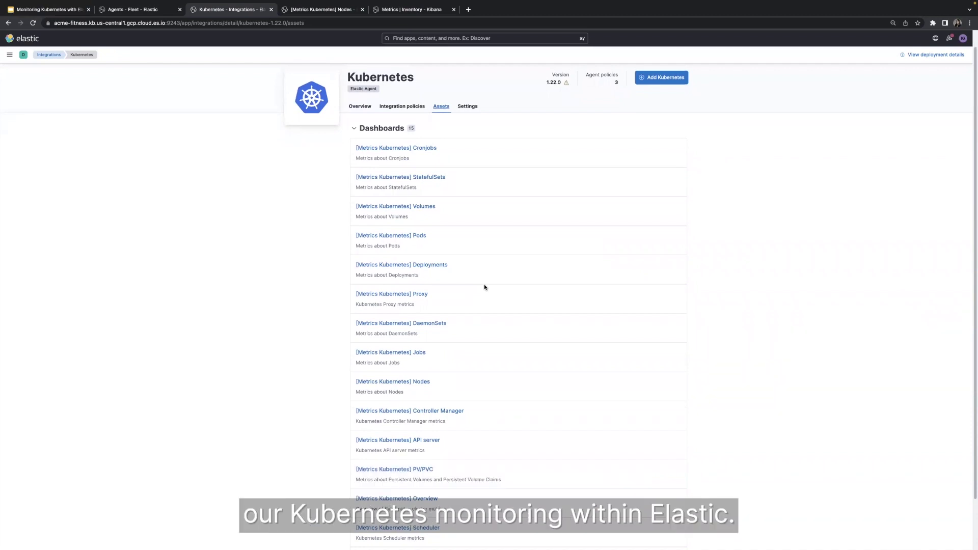
{"action": "scroll", "coordinate": [490, 299], "scroll_direction": "down", "scroll_amount": 2}
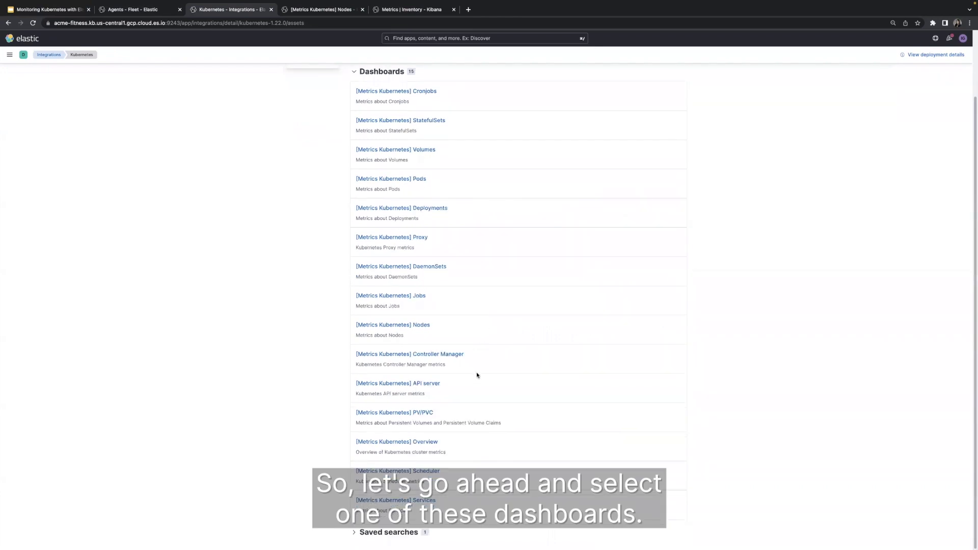
{"action": "left_click", "coordinate": [414, 447]}
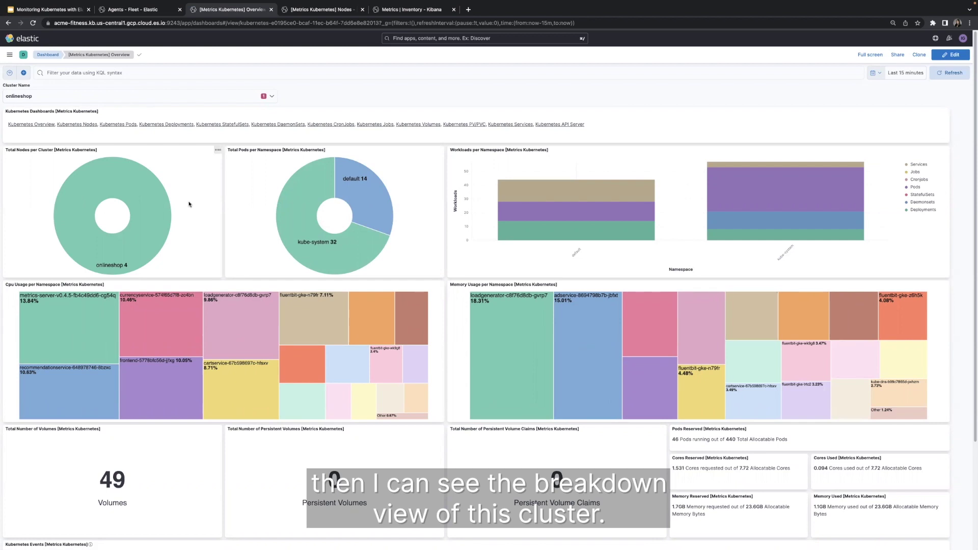
{"action": "mouse_move", "coordinate": [363, 213]}
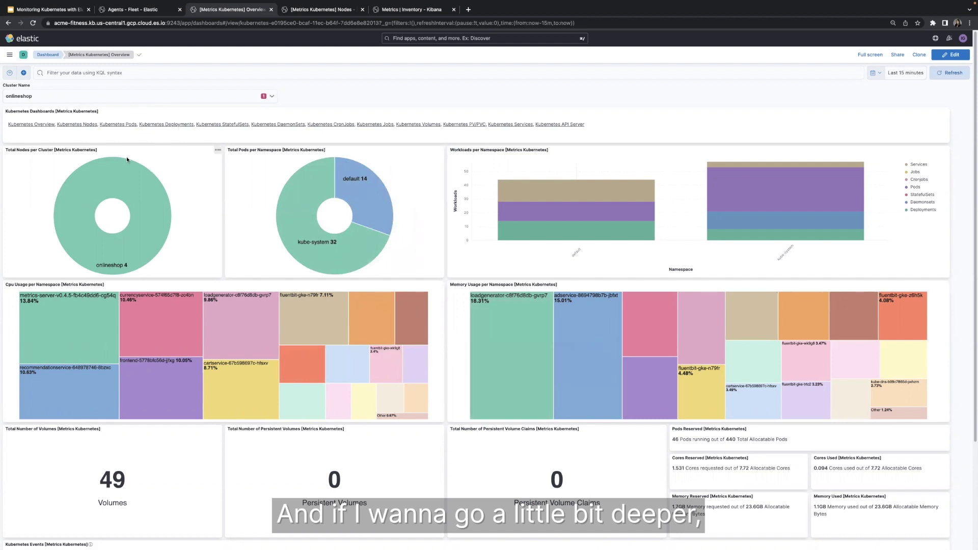
- Open and scroll the [Metrics Kubernetes] Nodes dashboard, then move to the second Nodes dashboard tab
{"action": "left_click", "coordinate": [80, 125]}
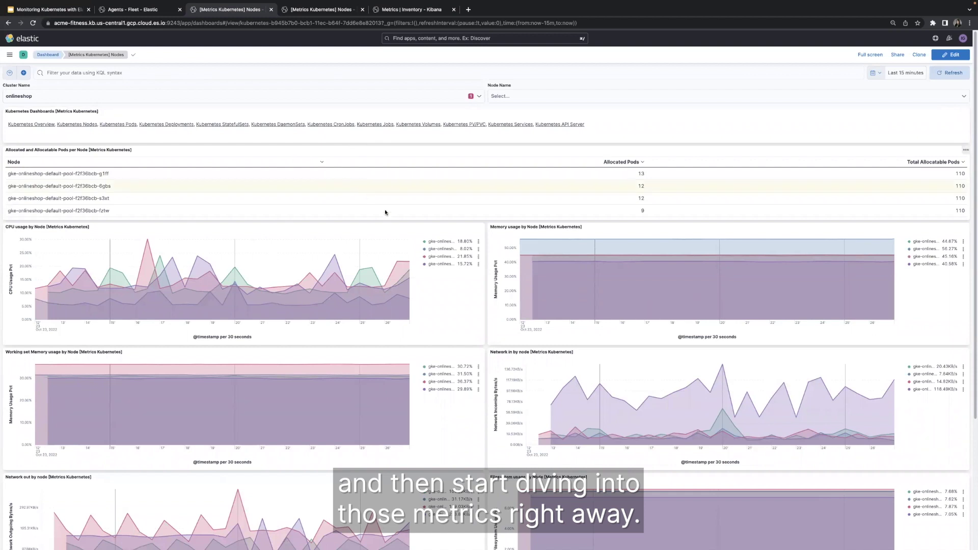
{"action": "scroll", "coordinate": [437, 232], "scroll_direction": "down", "scroll_amount": 1}
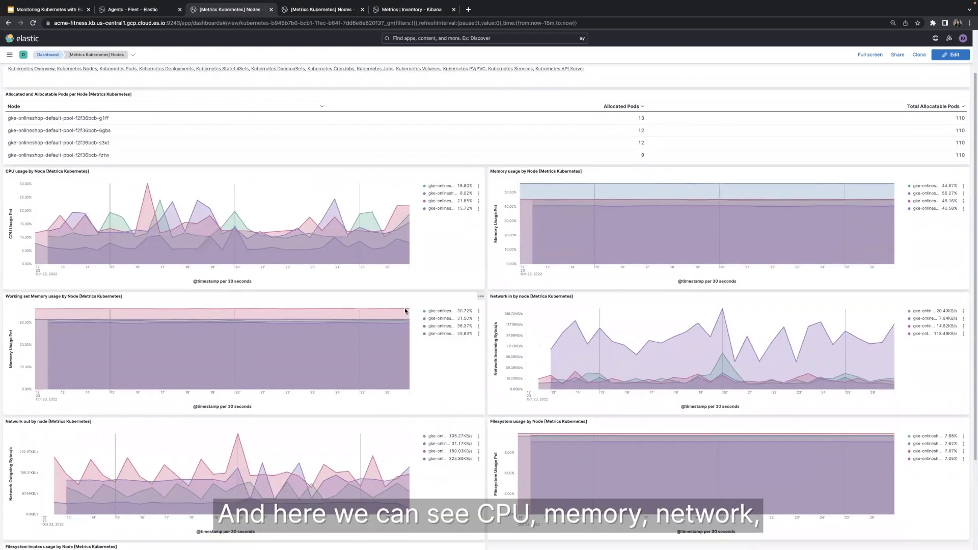
{"action": "scroll", "coordinate": [331, 377], "scroll_direction": "down", "scroll_amount": 1}
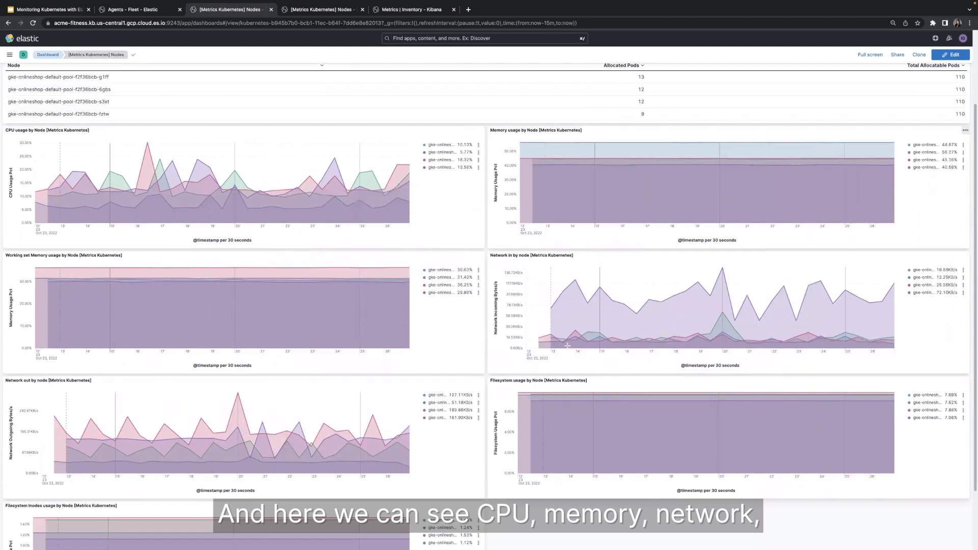
{"action": "scroll", "coordinate": [544, 366], "scroll_direction": "down", "scroll_amount": 1}
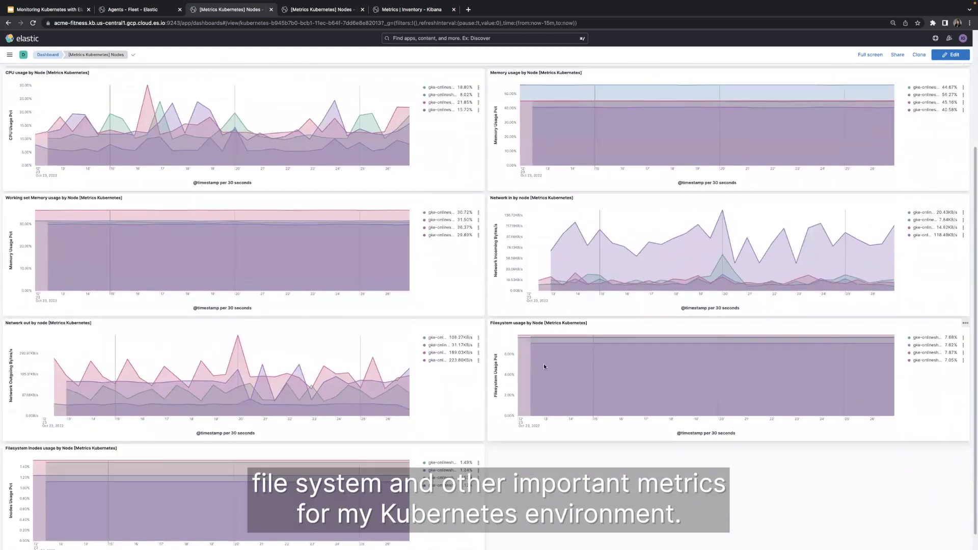
{"action": "scroll", "coordinate": [543, 364], "scroll_direction": "up", "scroll_amount": 2}
{"action": "scroll", "coordinate": [545, 364], "scroll_direction": "up", "scroll_amount": 1}
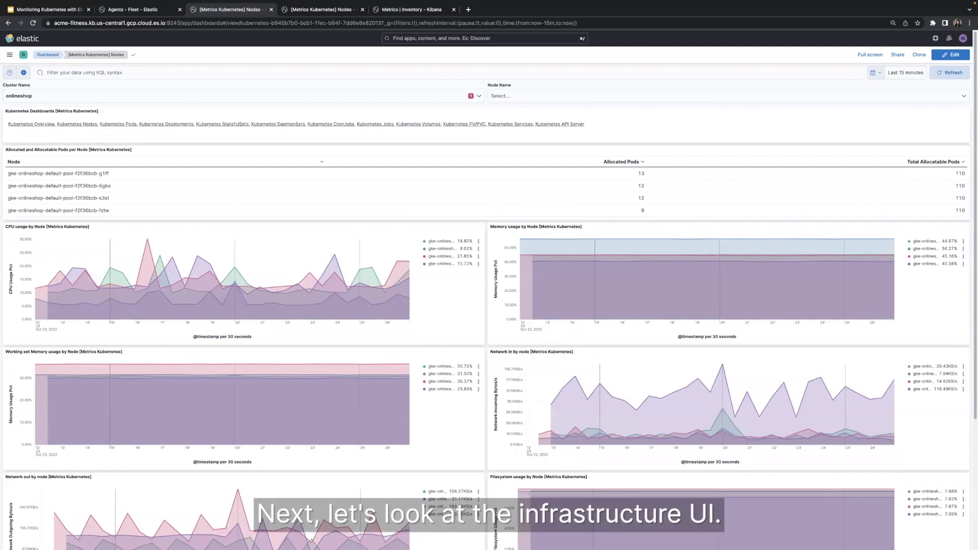
{"action": "key", "text": "ctrl+Tab"}
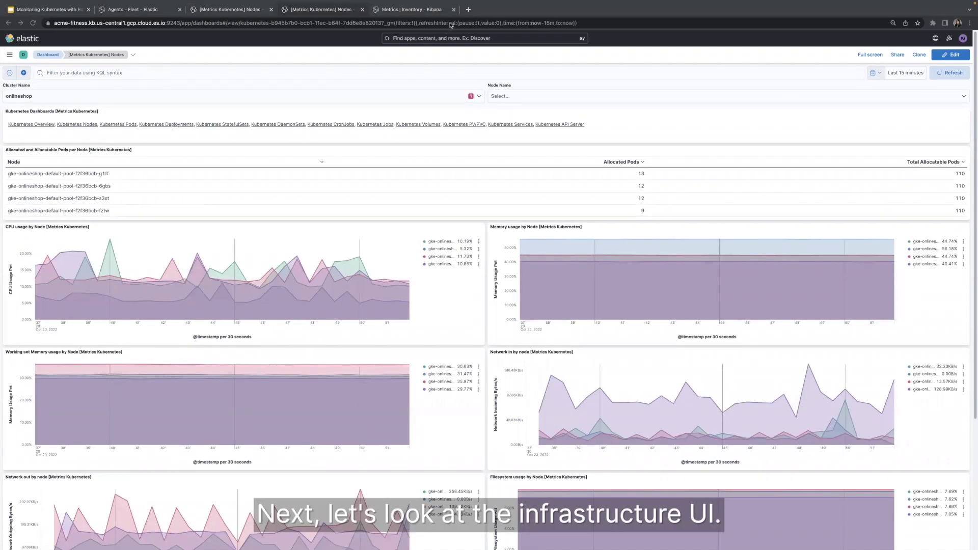
- Bring up the Inventory map of hosts by CPU and browse the Show list's AWS resource types
{"action": "left_click", "coordinate": [399, 9]}
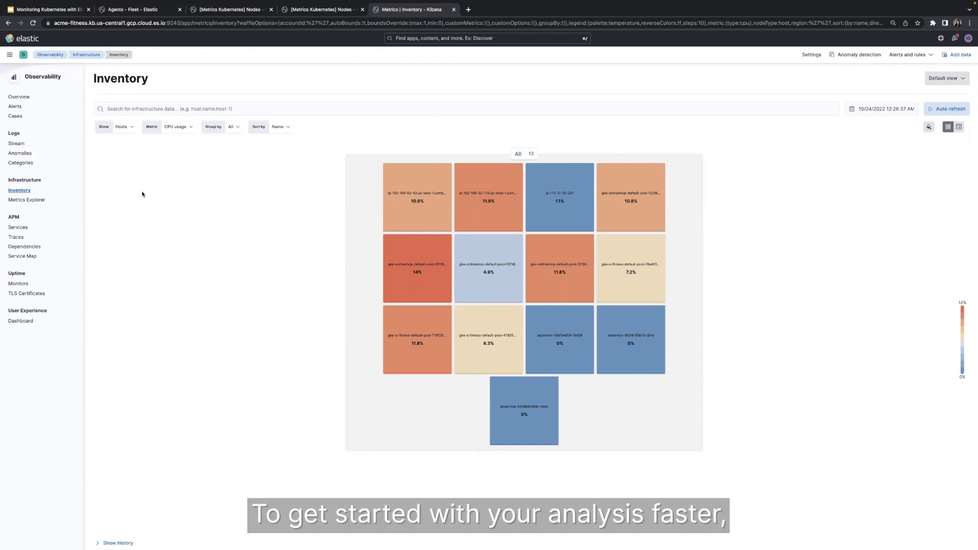
{"action": "left_click", "coordinate": [131, 131]}
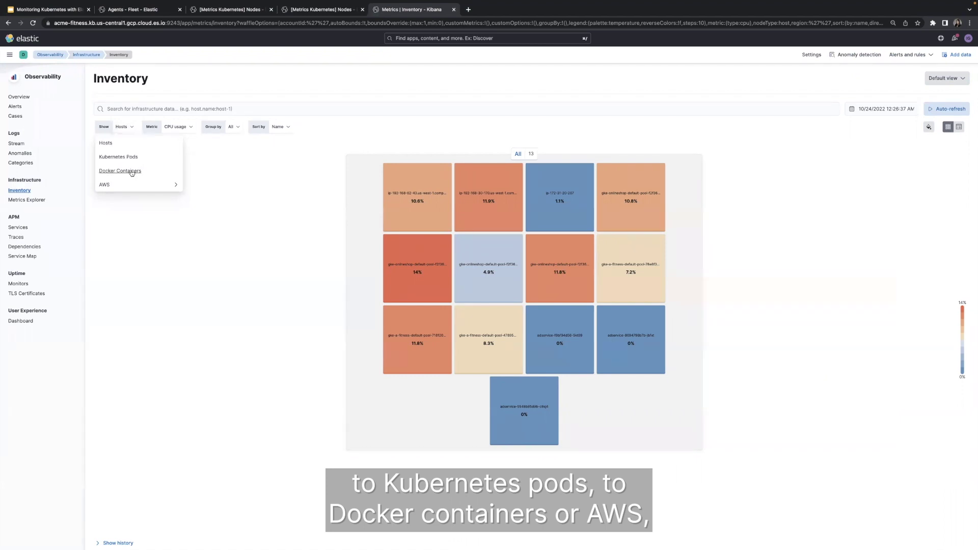
{"action": "left_click", "coordinate": [124, 185]}
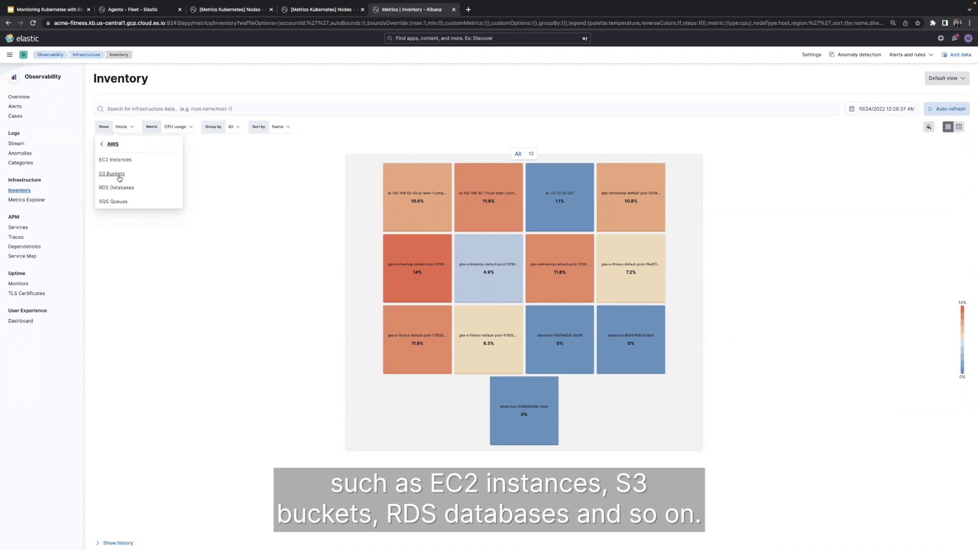
{"action": "left_click", "coordinate": [226, 217]}
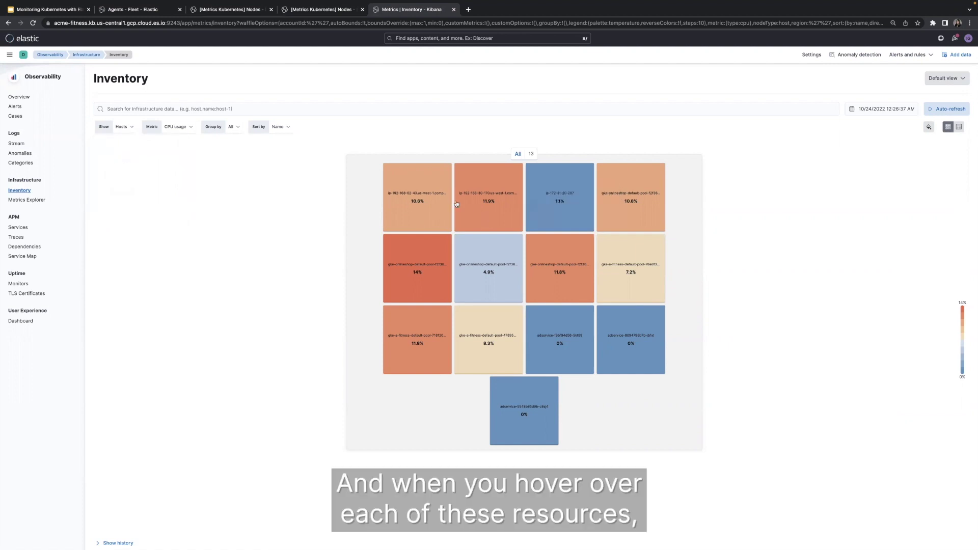
{"action": "mouse_move", "coordinate": [495, 203]}
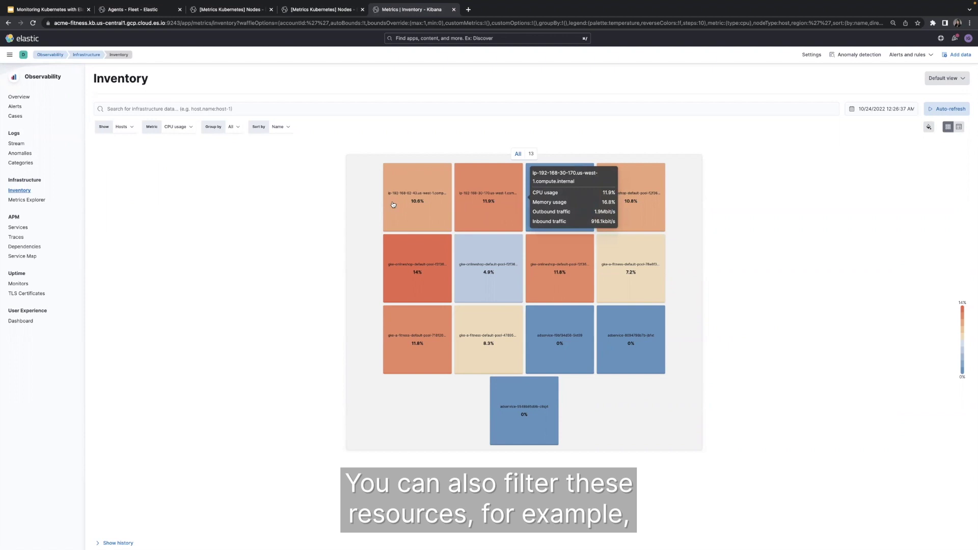
- Show Kubernetes Pods on the map, trying Namespace grouping before grouping them by Node
{"action": "left_click", "coordinate": [127, 128]}
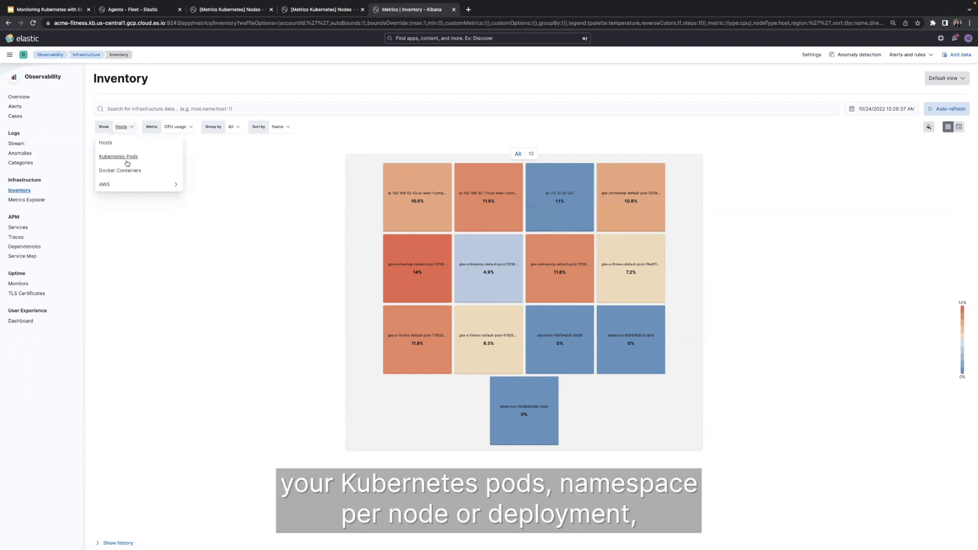
{"action": "left_click", "coordinate": [126, 159]}
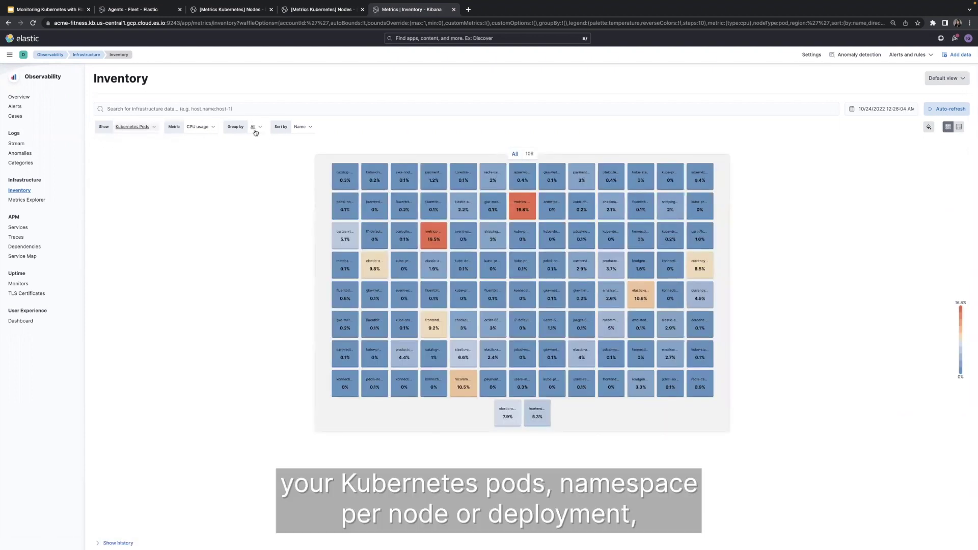
{"action": "left_click", "coordinate": [256, 128]}
{"action": "left_click", "coordinate": [240, 171]}
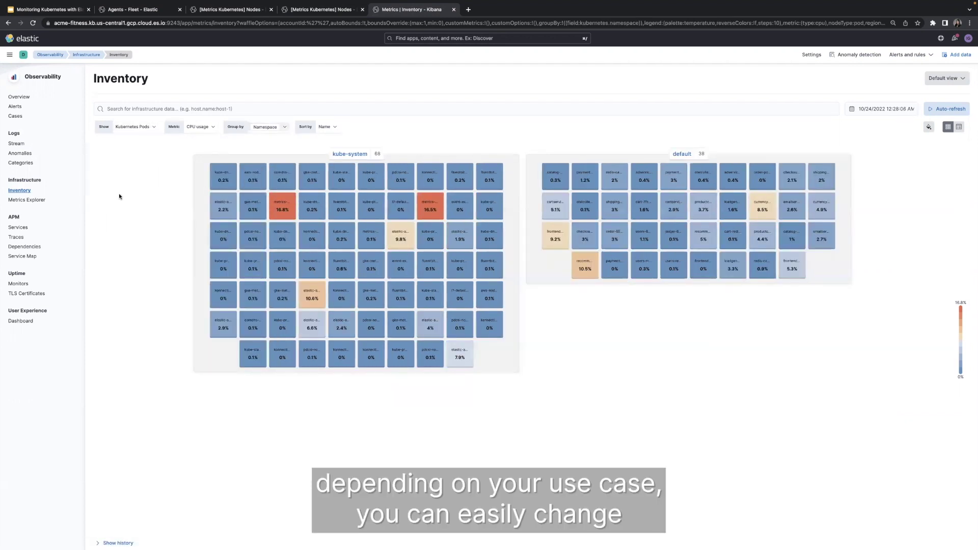
{"action": "left_click", "coordinate": [286, 128]}
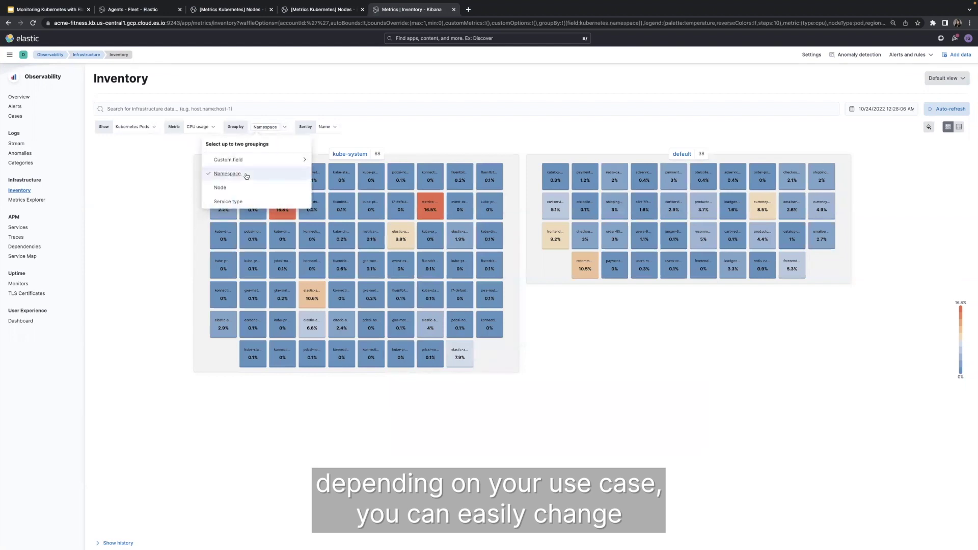
{"action": "left_click", "coordinate": [260, 174]}
{"action": "left_click", "coordinate": [259, 129]}
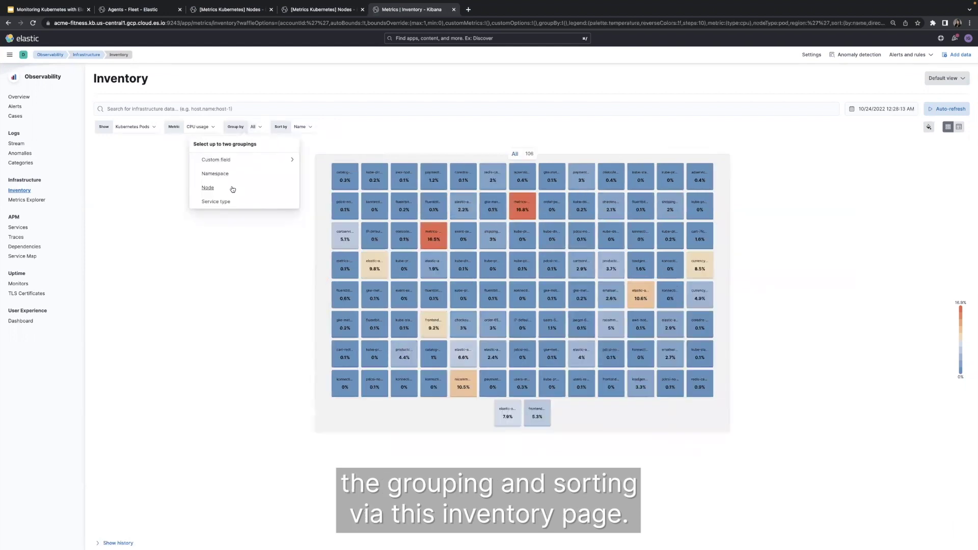
{"action": "left_click", "coordinate": [232, 188]}
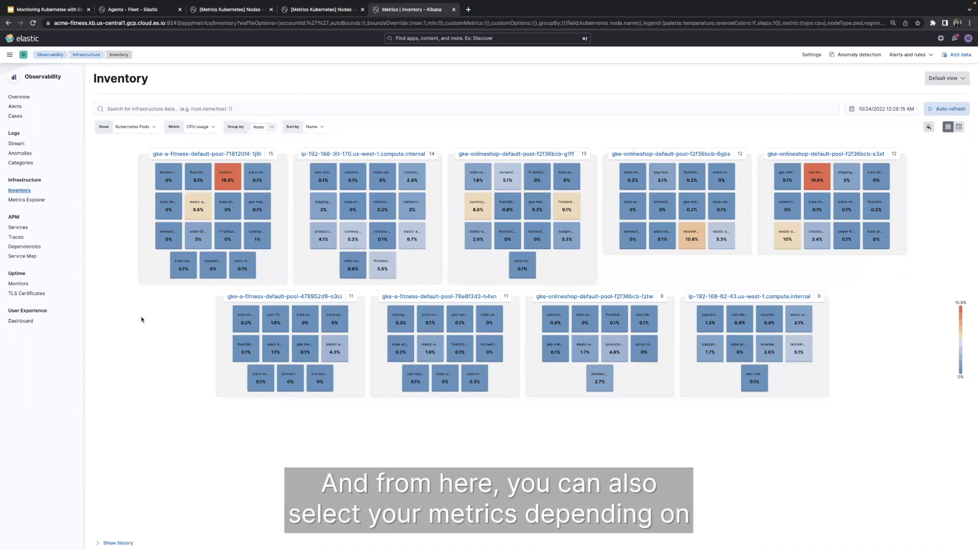
- Look at the custom metric option, then cancel, keeping CPU usage as the colouring metric
{"action": "left_click", "coordinate": [212, 127]}
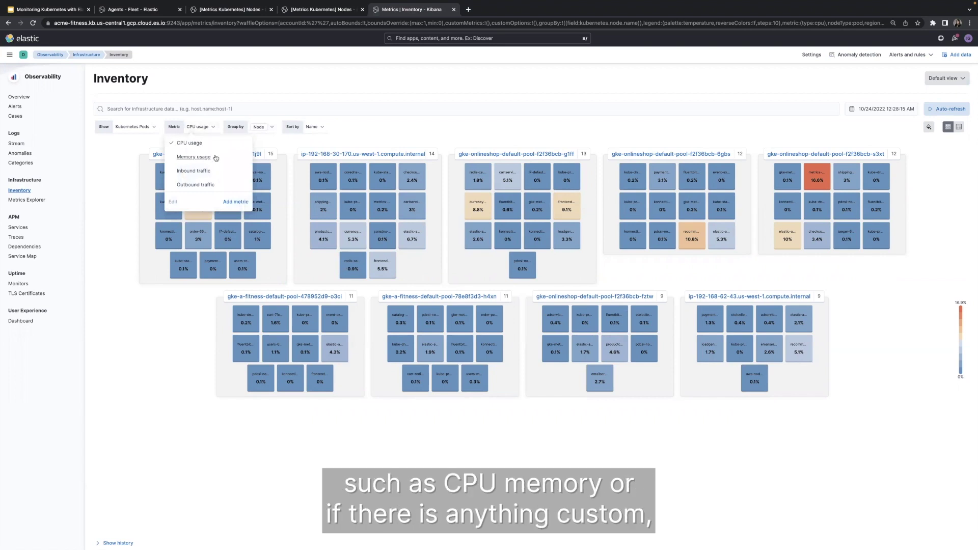
{"action": "left_click", "coordinate": [237, 202]}
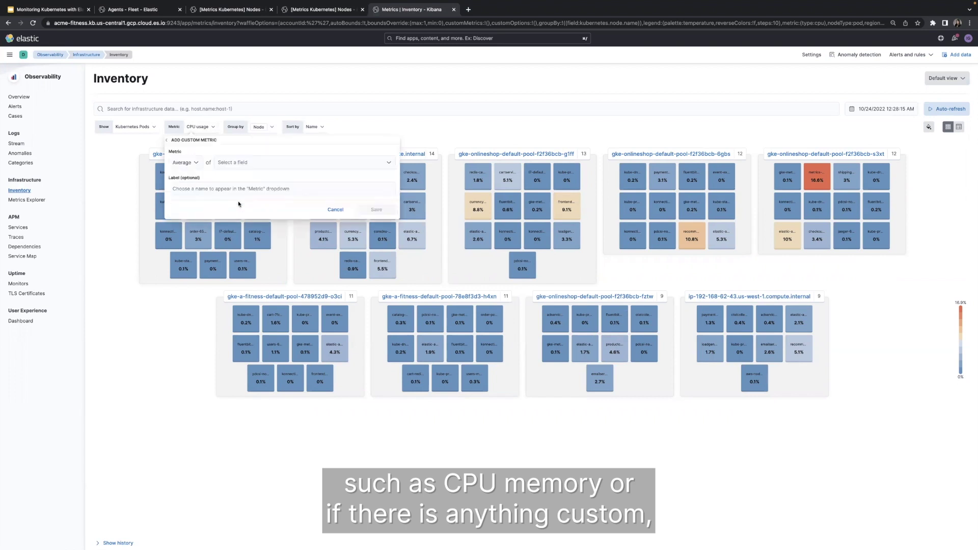
{"action": "left_click", "coordinate": [332, 212]}
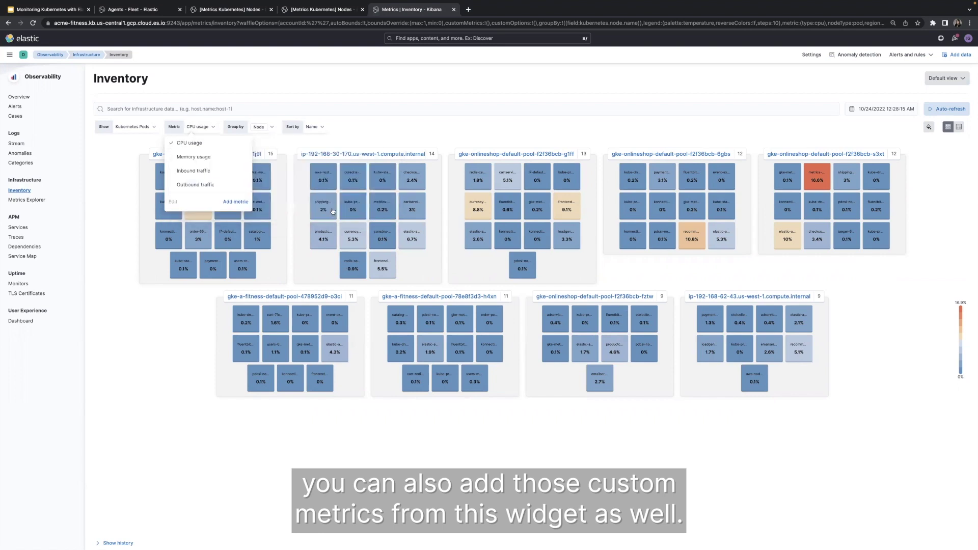
{"action": "left_click", "coordinate": [134, 313]}
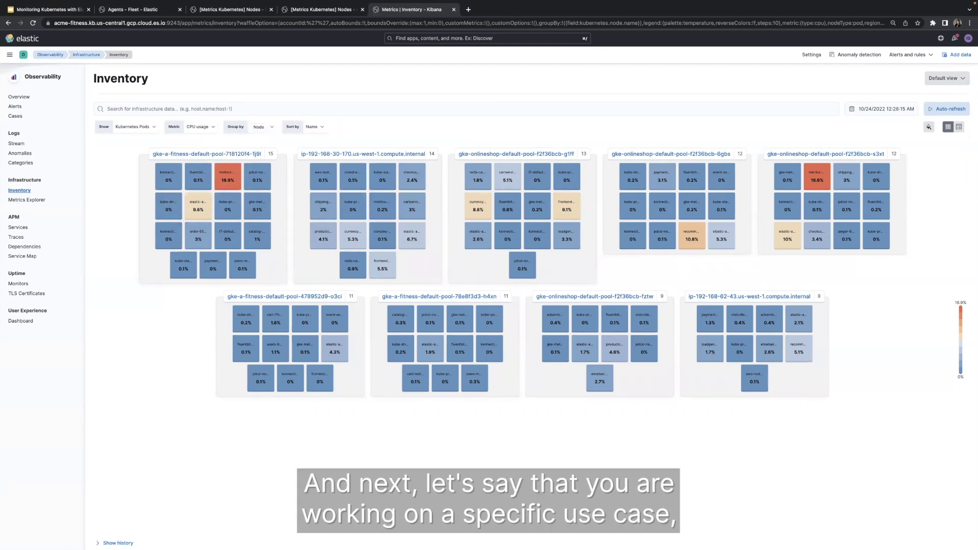
- Filter the map by host.hostname gke-onlineshop-default-pool-f2f36bcb-fztw, then bring up the adservice pod's links
{"action": "left_click", "coordinate": [186, 108]}
{"action": "type", "text": "host.hostname : \"gke-onlineshop-default-pool-f2f36bcb-fztw\""}
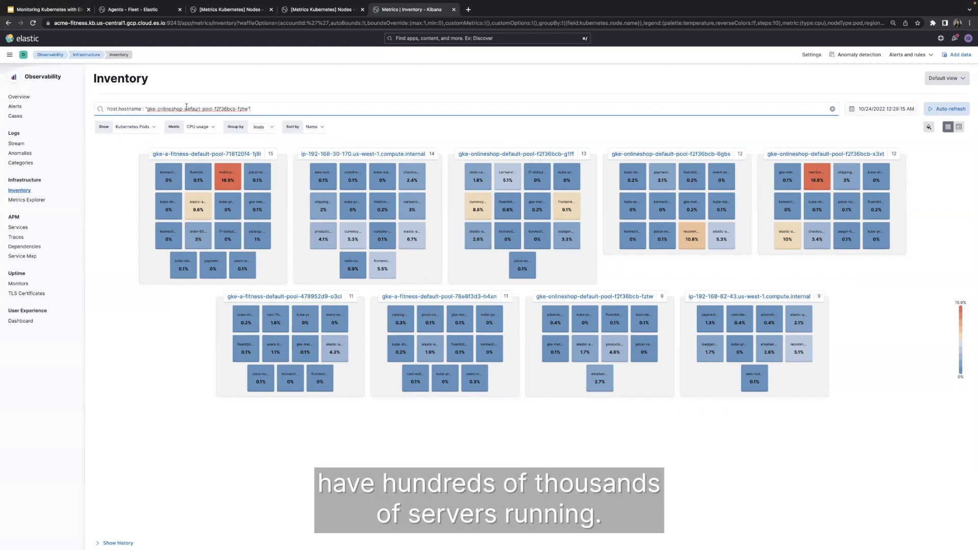
{"action": "key", "text": "Return"}
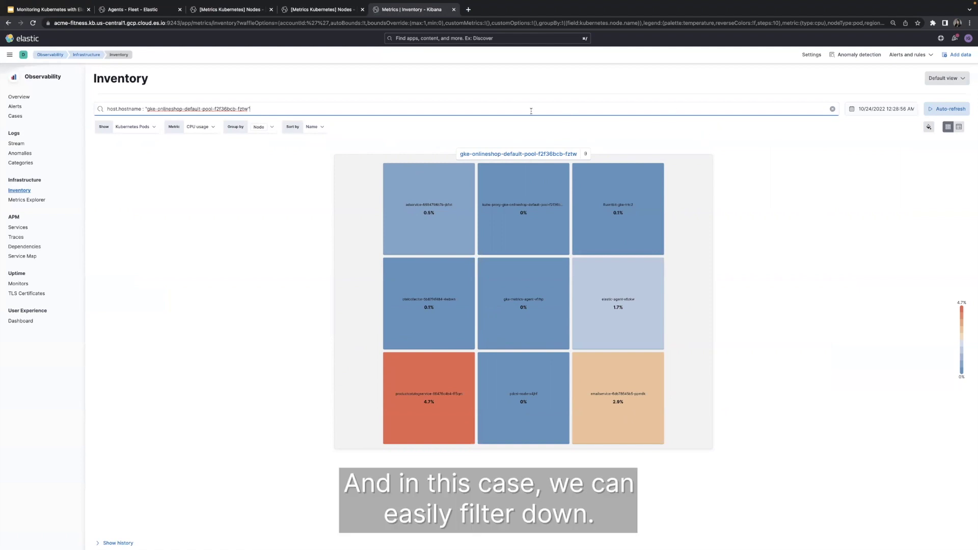
{"action": "mouse_move", "coordinate": [447, 192]}
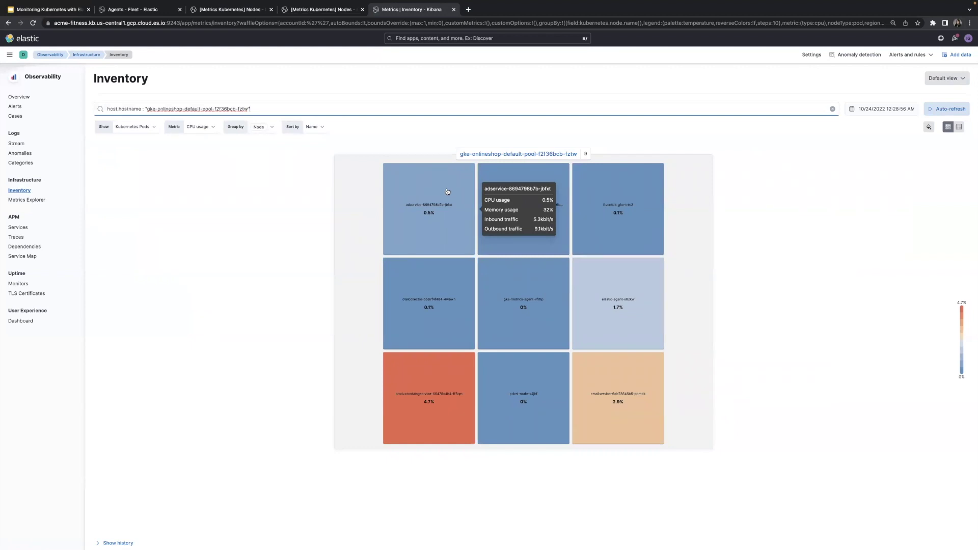
{"action": "left_click", "coordinate": [448, 192]}
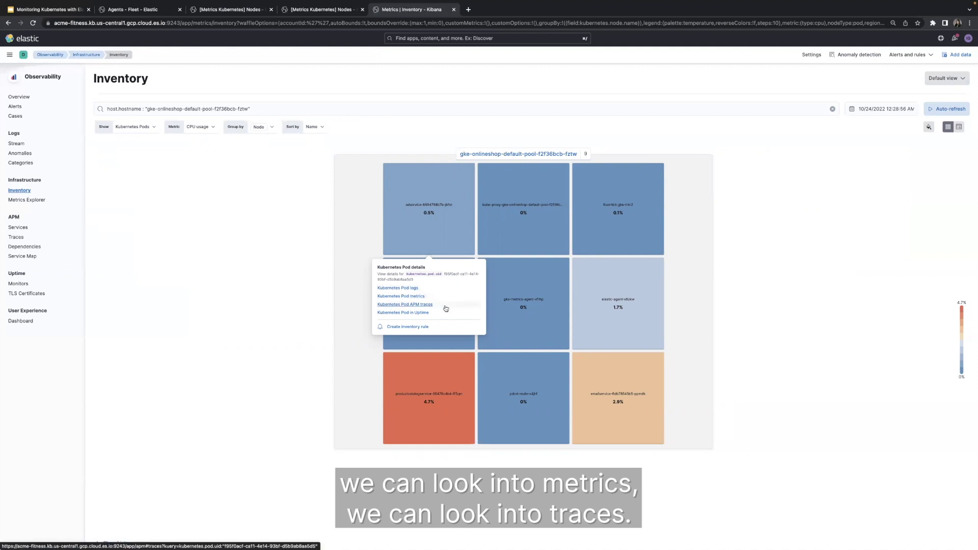
- Review the adservice pod's Kubernetes Pod metrics page, then go back to the Inventory
{"action": "left_click", "coordinate": [415, 296]}
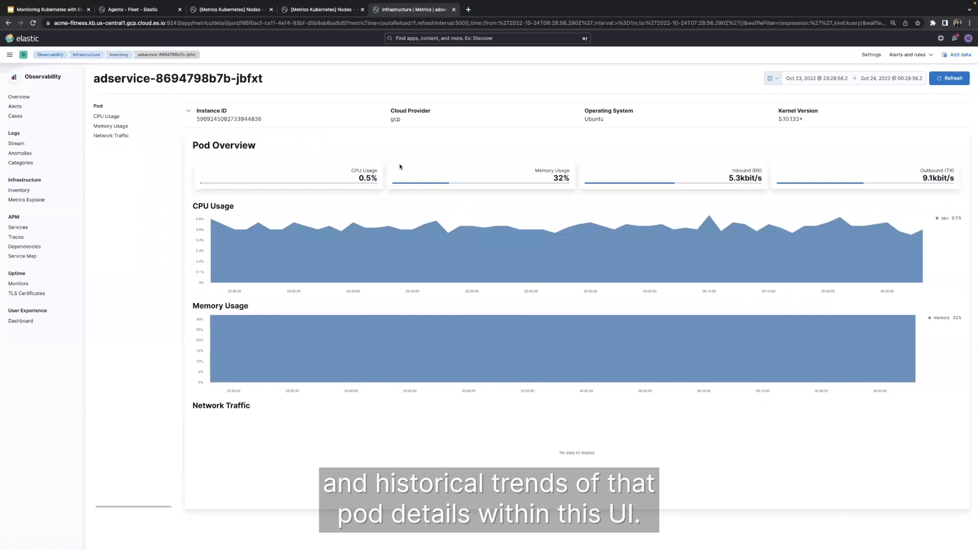
{"action": "left_click", "coordinate": [6, 23]}
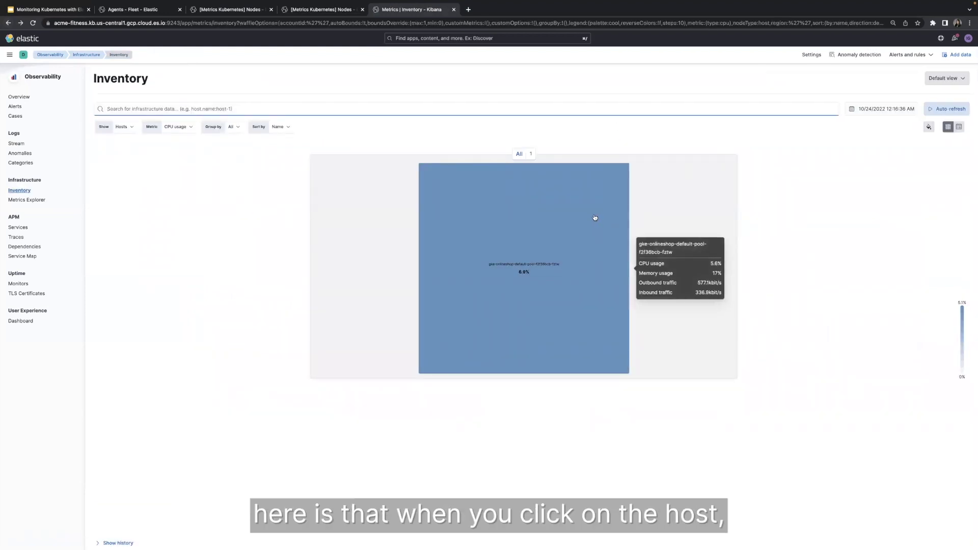
- Inspect the fztw host's Metrics, Logs and Processes tabs in its flyout, then close it
{"action": "left_click", "coordinate": [594, 218]}
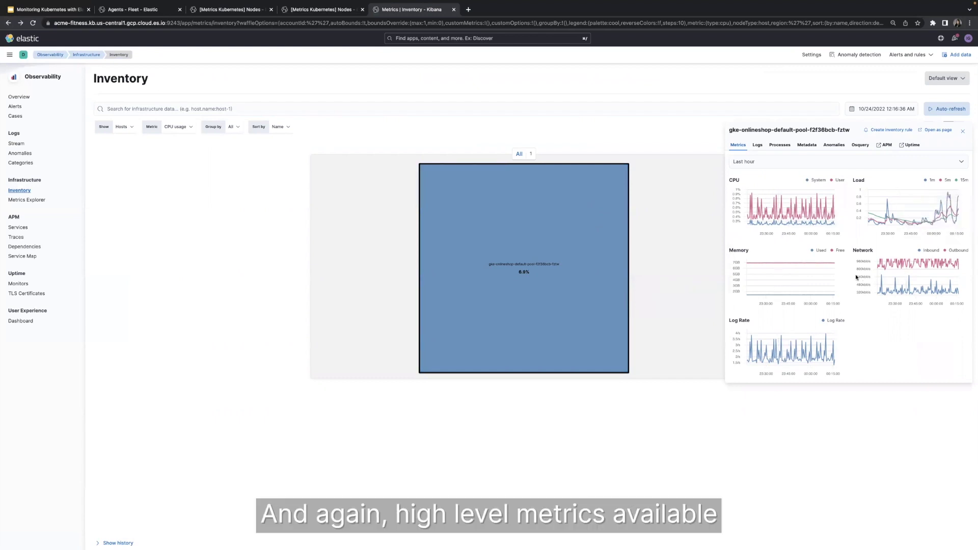
{"action": "left_click", "coordinate": [760, 147]}
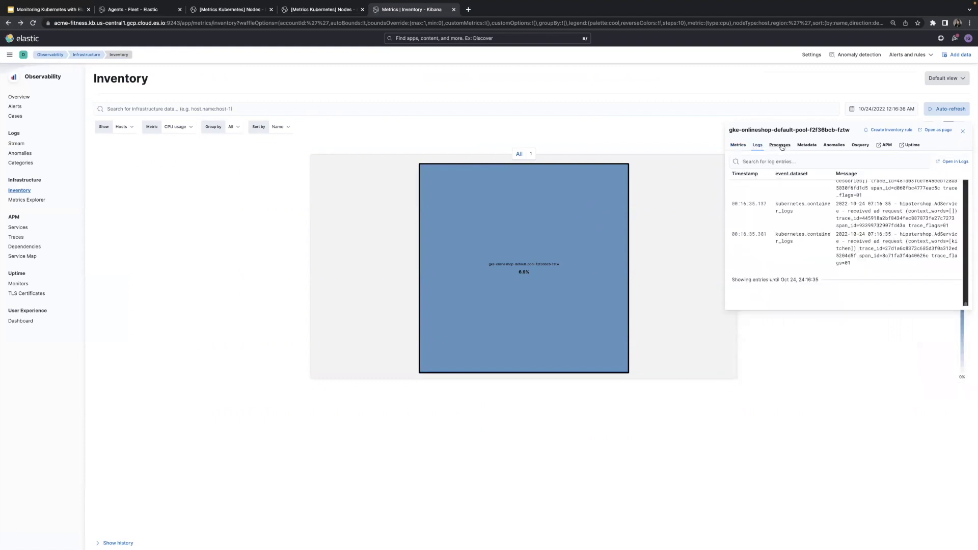
{"action": "left_click", "coordinate": [781, 148]}
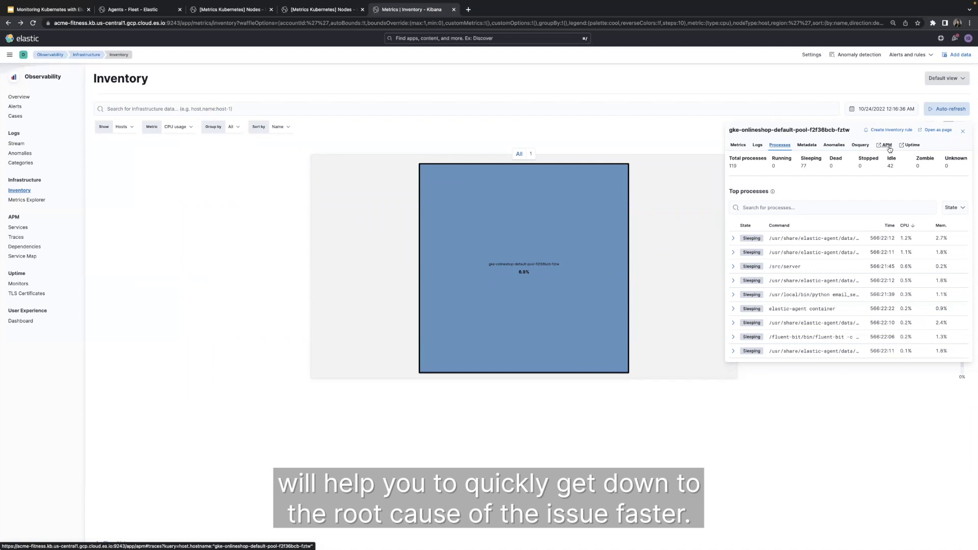
{"action": "left_click", "coordinate": [681, 135]}
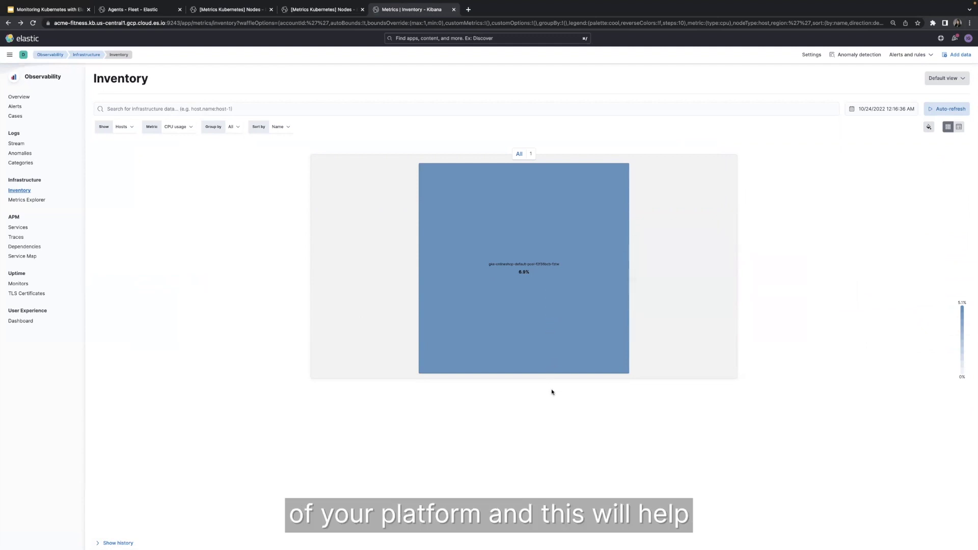
{"action": "mouse_move", "coordinate": [543, 363]}
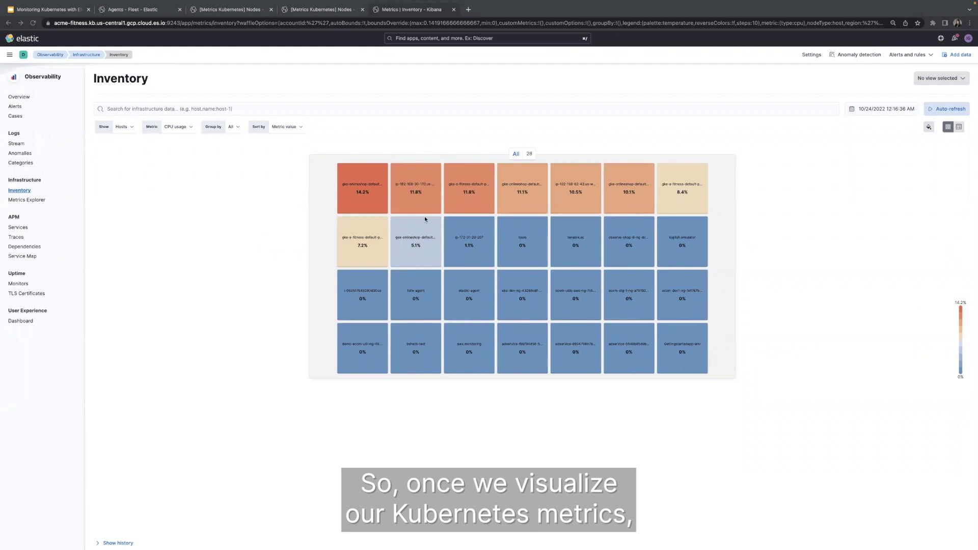
- Bring up the Anomaly detection flyout, which shows Kubernetes anomaly detection already enabled
{"action": "left_click", "coordinate": [853, 55]}
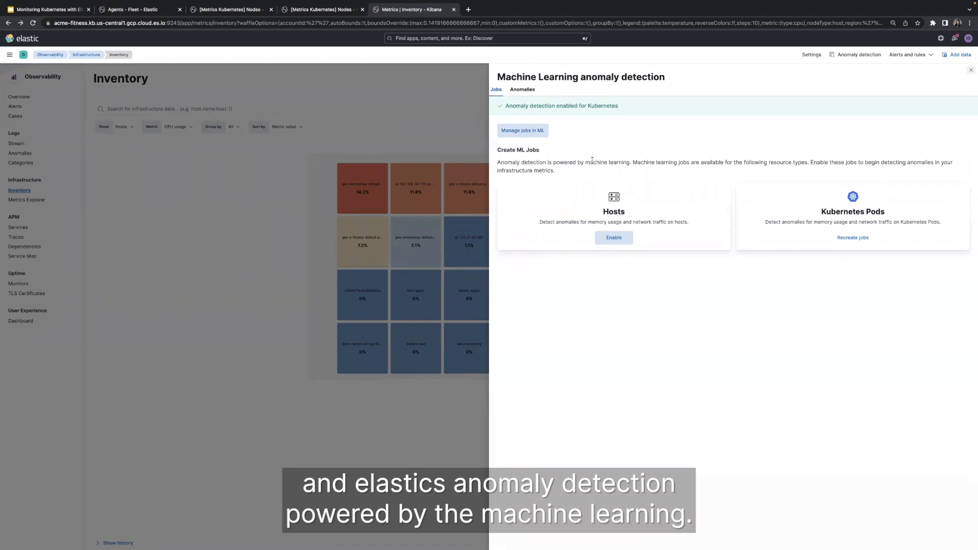
{"action": "left_click_drag", "start_coordinate": [592, 160], "coordinate": [631, 158]}
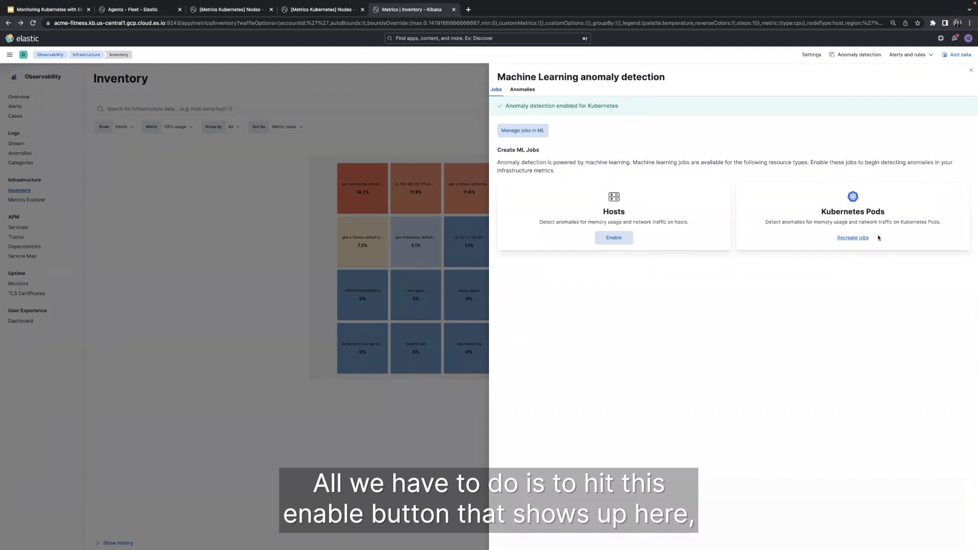
- Review the Kubernetes Pods Recreate jobs form, partitioned by kubernetes.namespace, then close it
{"action": "left_click", "coordinate": [851, 239]}
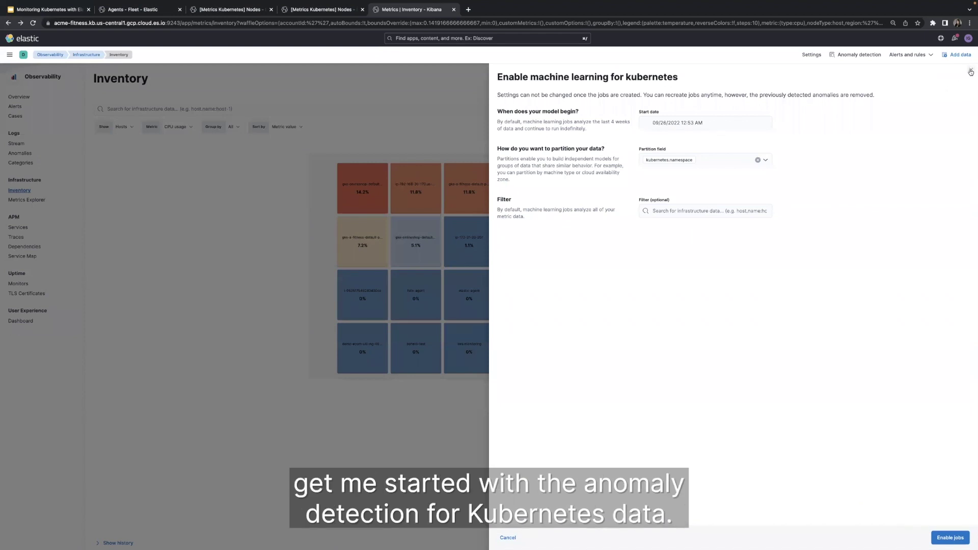
{"action": "left_click", "coordinate": [970, 72]}
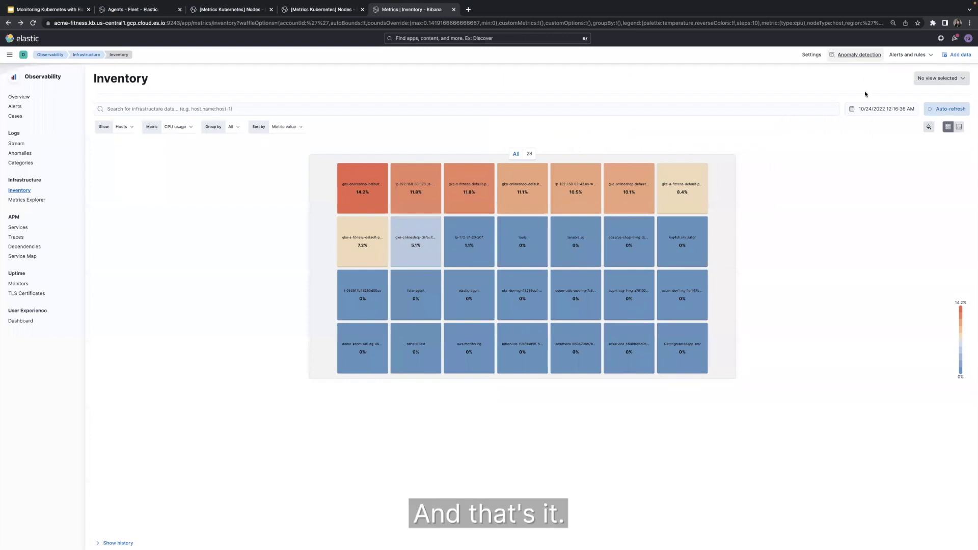
- Start a new Infrastructure inventory rule, which defaults to checking host CPU usage every 1 minute
{"action": "left_click", "coordinate": [859, 54]}
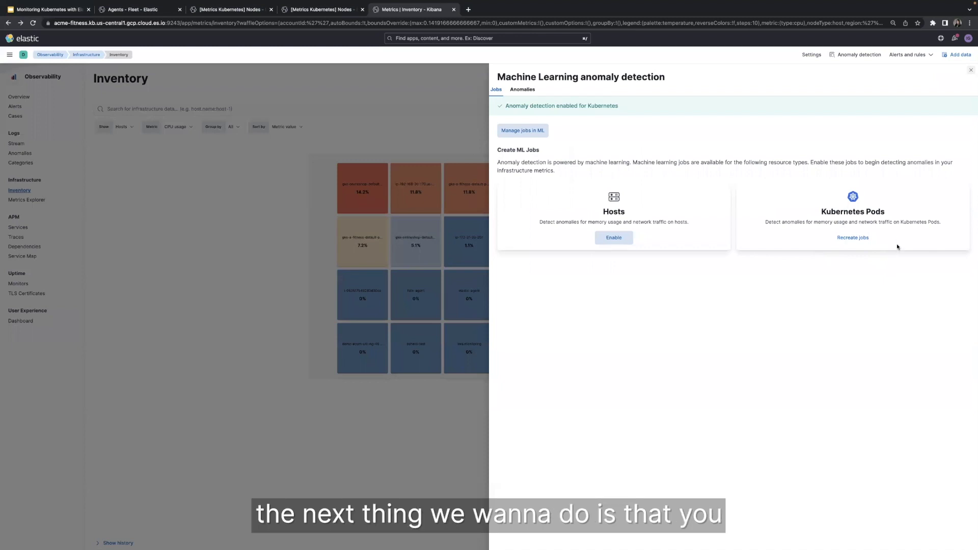
{"action": "left_click", "coordinate": [905, 56]}
{"action": "left_click", "coordinate": [912, 89]}
{"action": "left_click", "coordinate": [912, 89]}
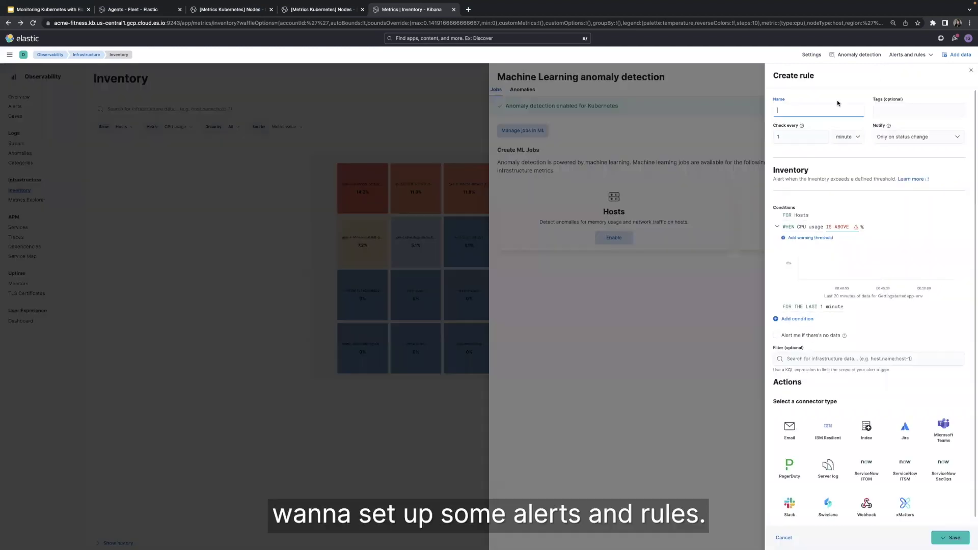
- Keep the rule notifying only on status change
{"action": "left_click", "coordinate": [920, 140]}
{"action": "left_click", "coordinate": [854, 163]}
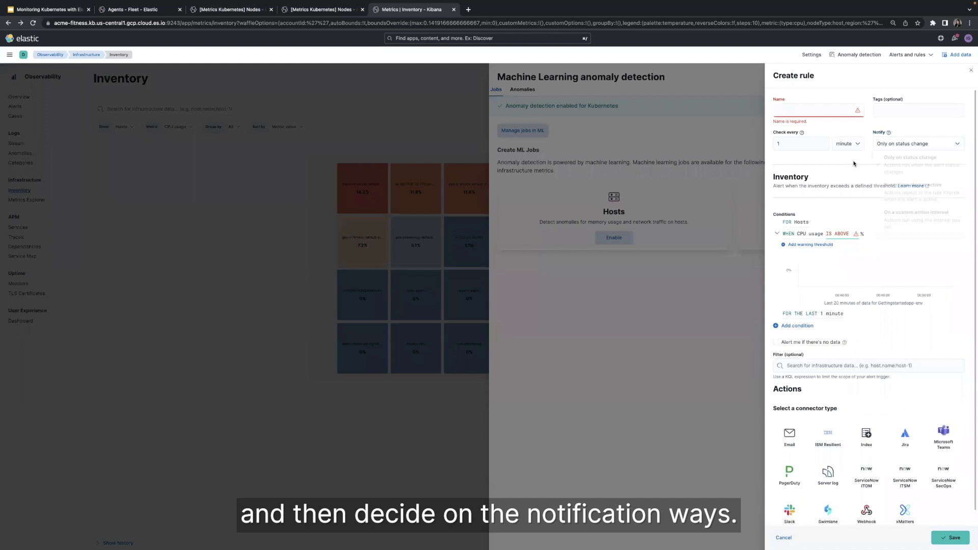
{"action": "scroll", "coordinate": [949, 222], "scroll_direction": "down", "scroll_amount": 1}
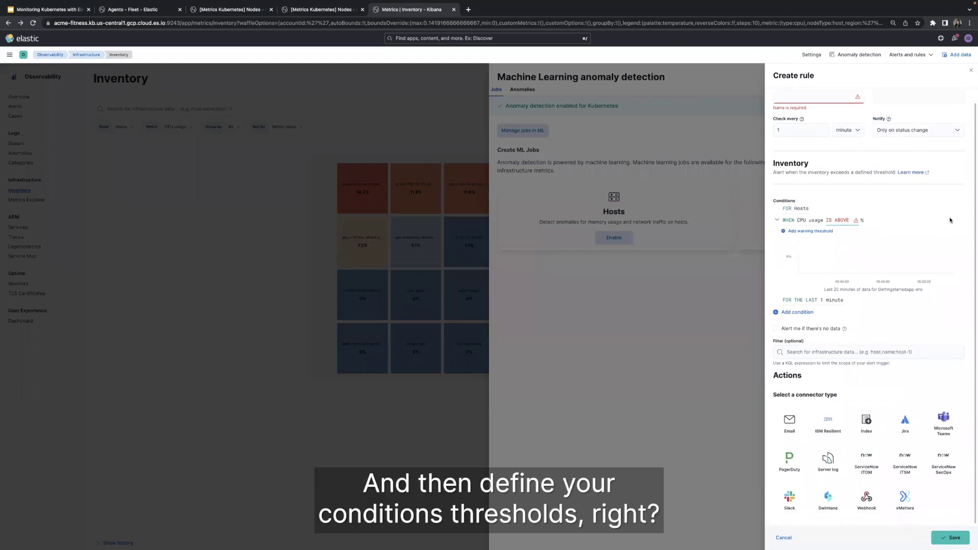
- Set the CPU usage alert threshold to above 90%
{"action": "left_click", "coordinate": [833, 222]}
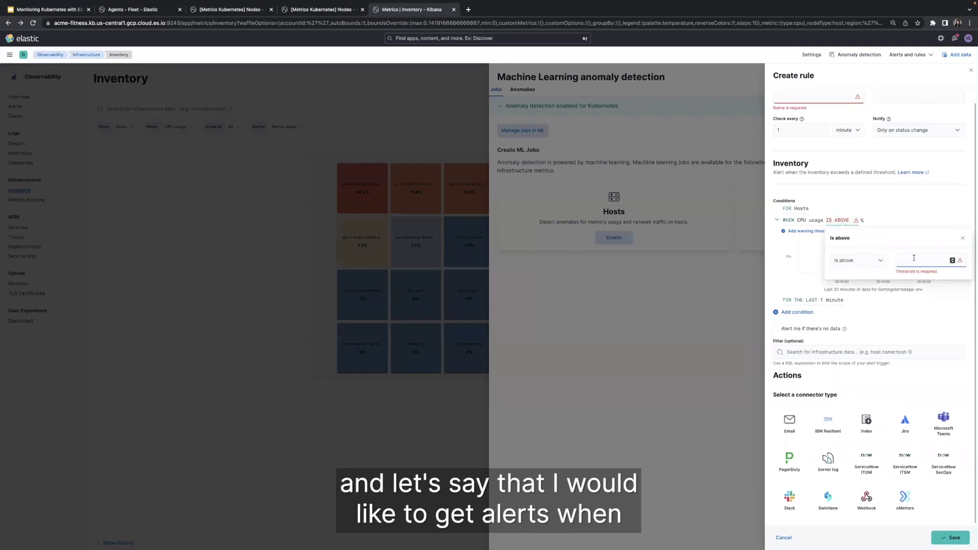
{"action": "type", "text": "90"}
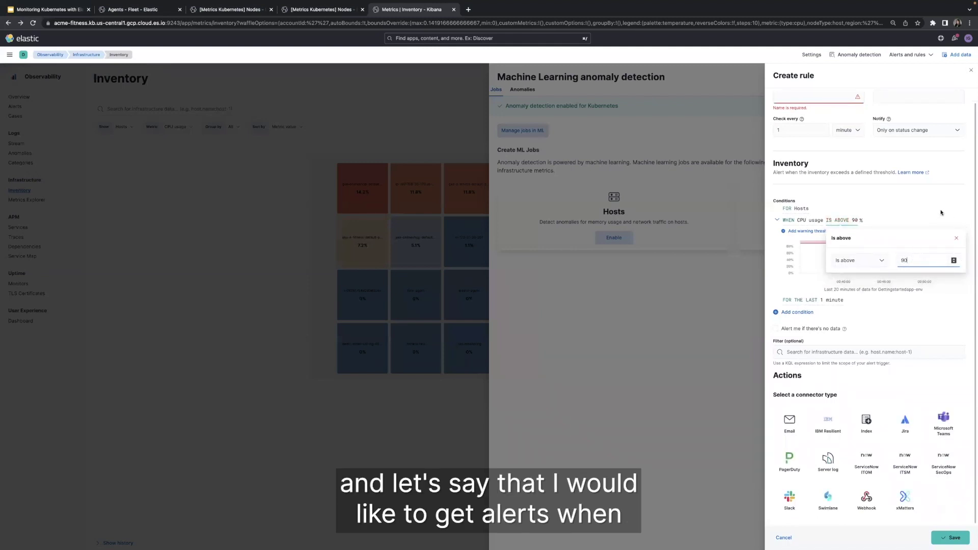
{"action": "left_click", "coordinate": [937, 211]}
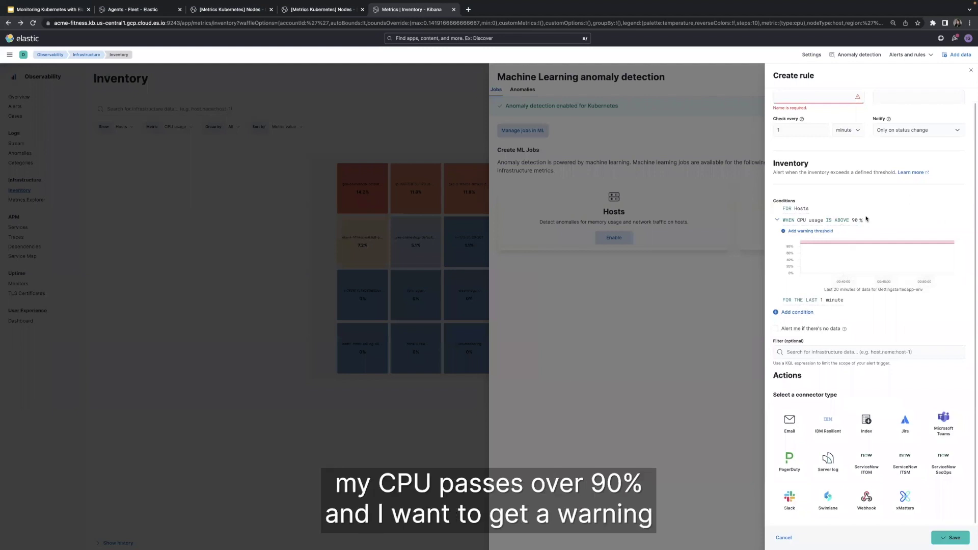
- Add a warning threshold for CPU usage above 75%
{"action": "left_click", "coordinate": [810, 232]}
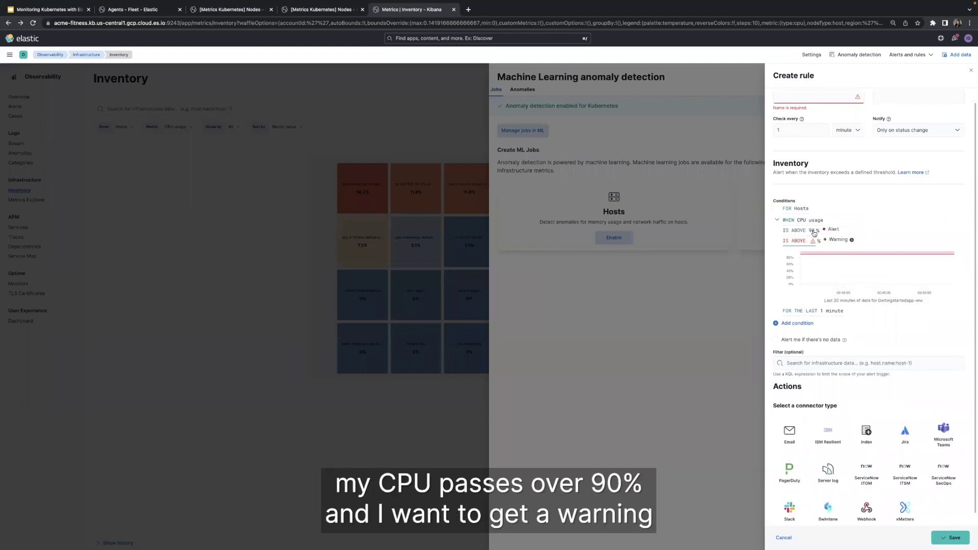
{"action": "left_click", "coordinate": [792, 242]}
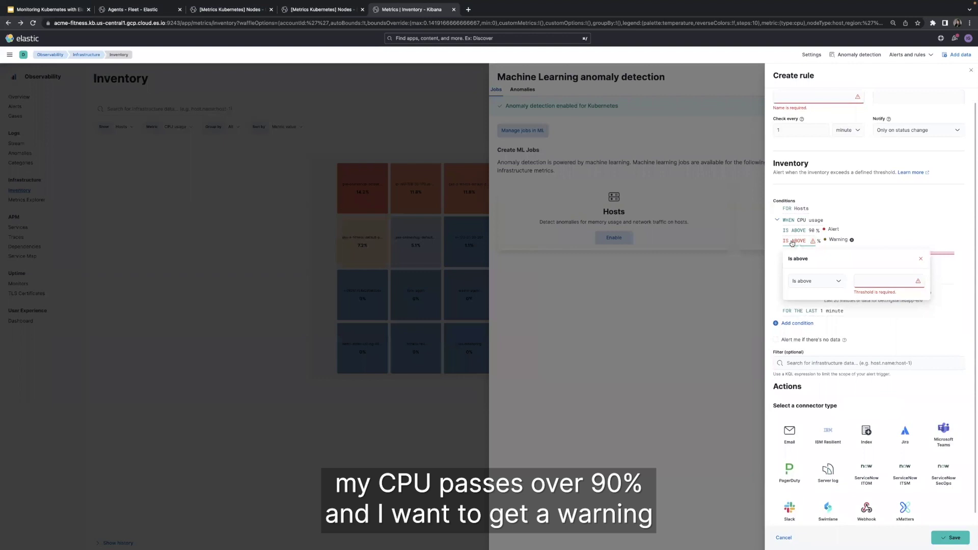
{"action": "type", "text": "75"}
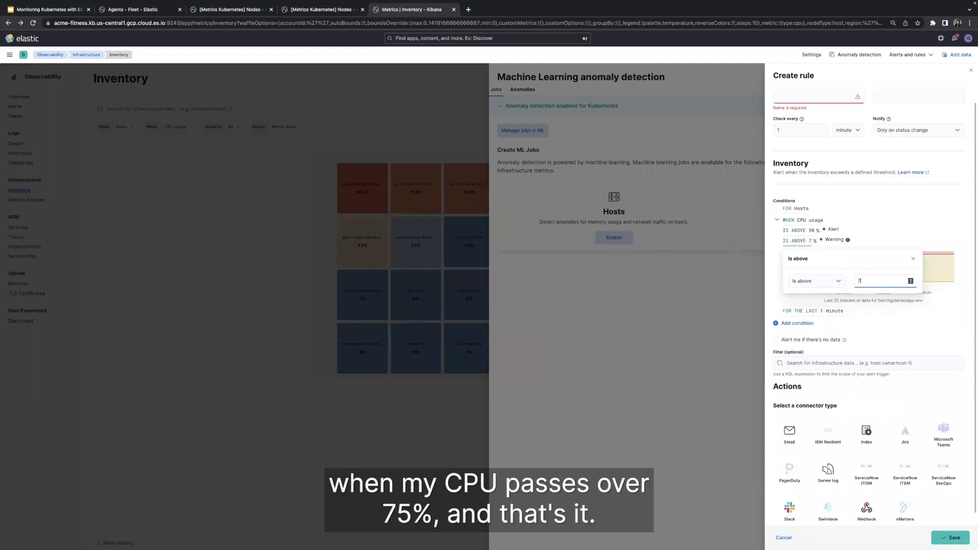
{"action": "left_click", "coordinate": [911, 218]}
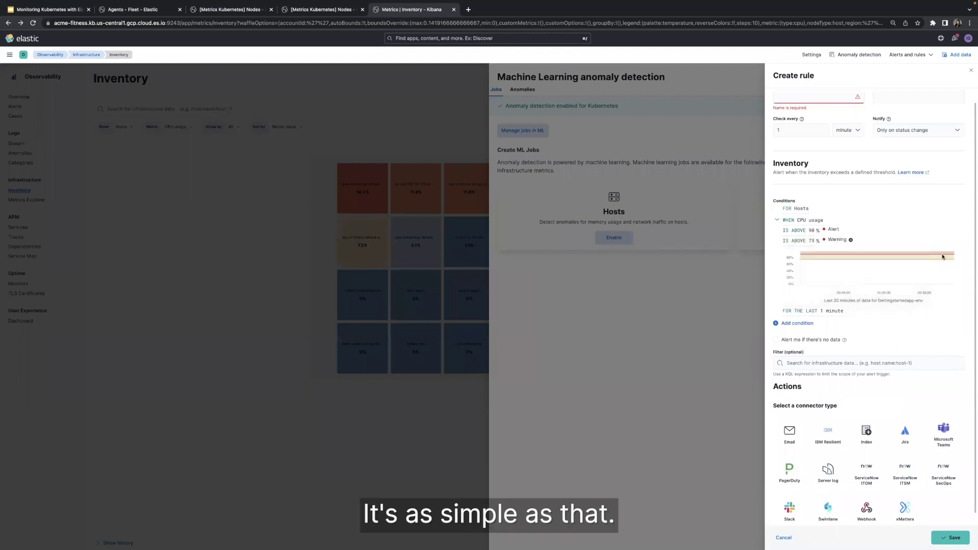
{"action": "scroll", "coordinate": [903, 331], "scroll_direction": "down", "scroll_amount": 1}
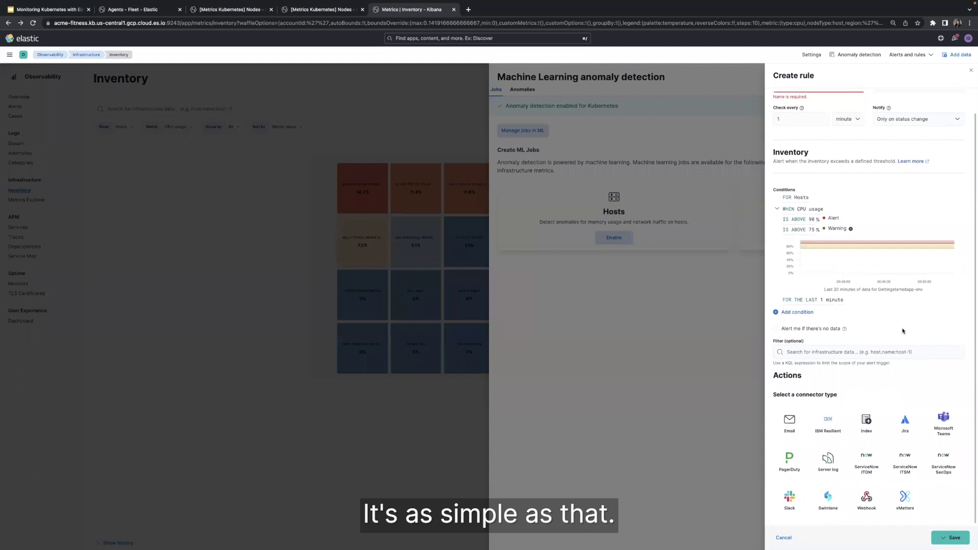
- Close the draft CPU usage rule without saving, bringing up the discard confirmation
{"action": "left_click", "coordinate": [971, 71]}
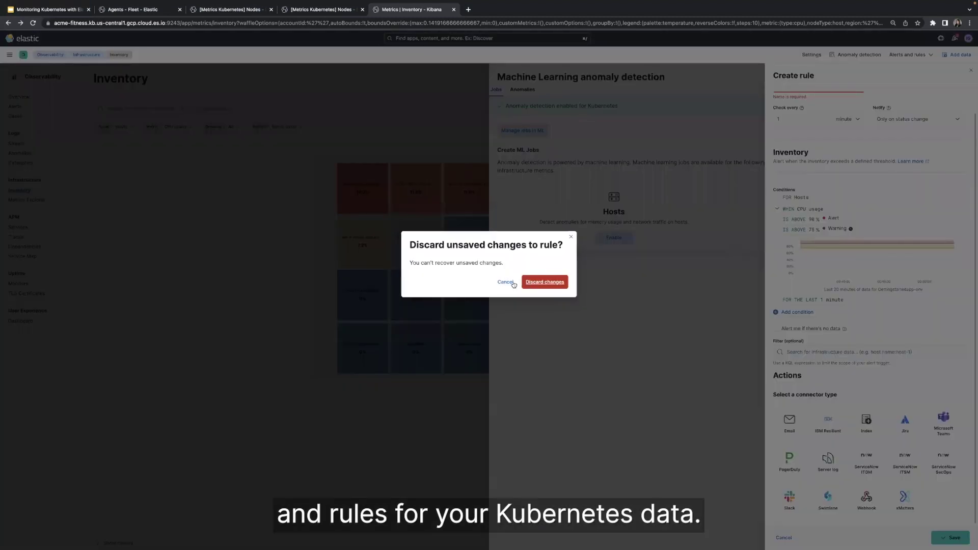